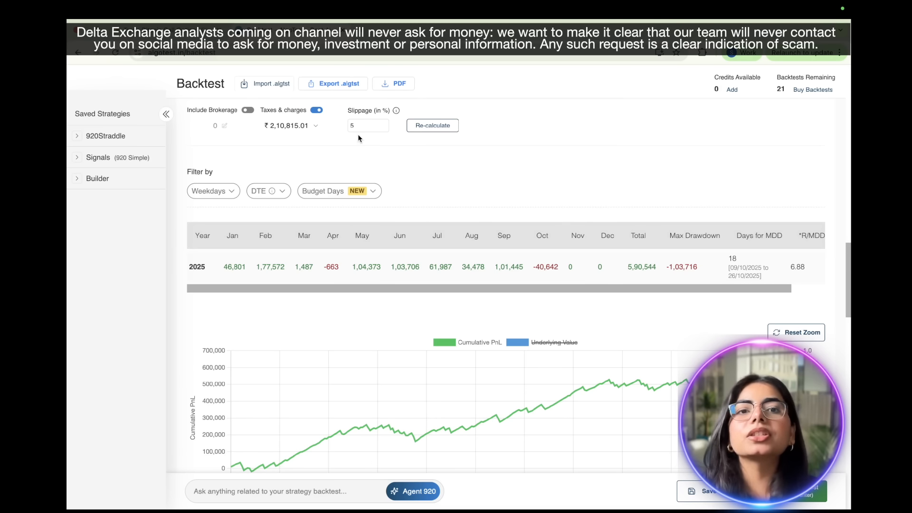
Compare the backtest's 2025 total with taxes and charges excluded and included, leaving taxes and charges enabled
{"action": "left_click_drag", "start_coordinate": [620, 267], "coordinate": [656, 269]}
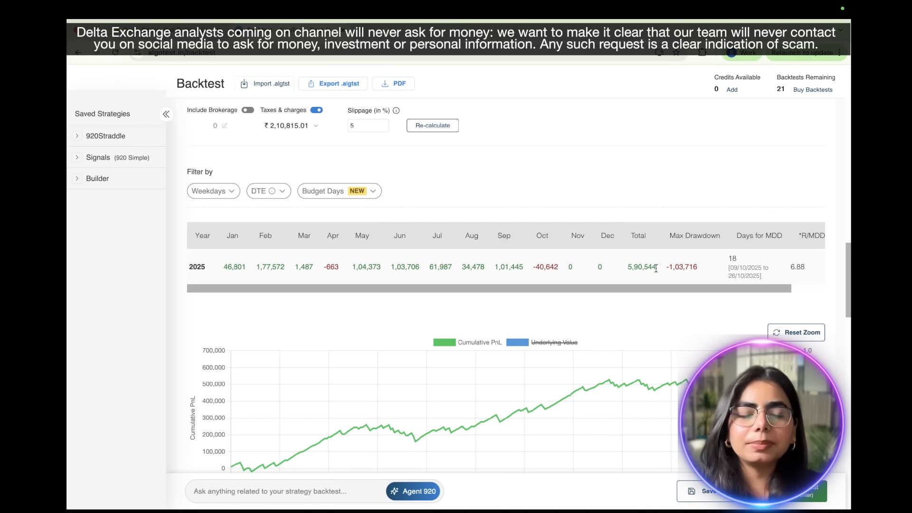
{"action": "left_click_drag", "start_coordinate": [656, 268], "coordinate": [626, 267]}
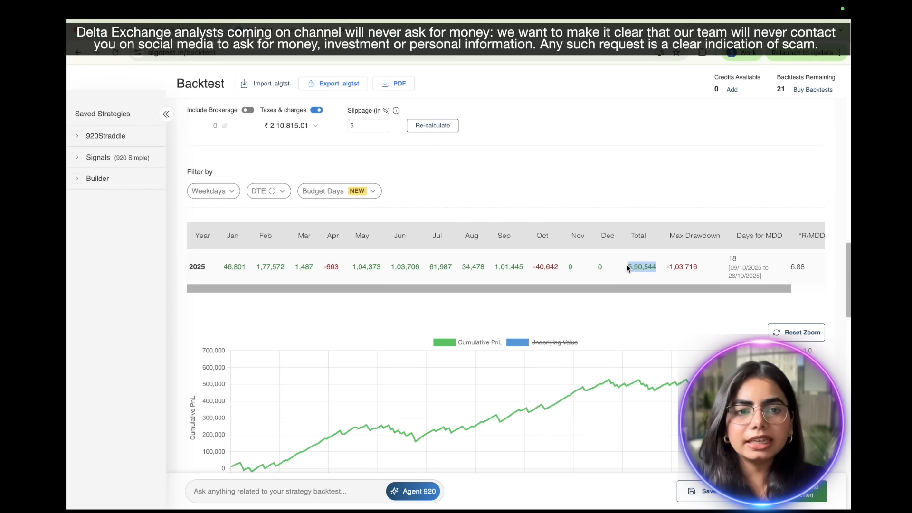
{"action": "left_click", "coordinate": [495, 222]}
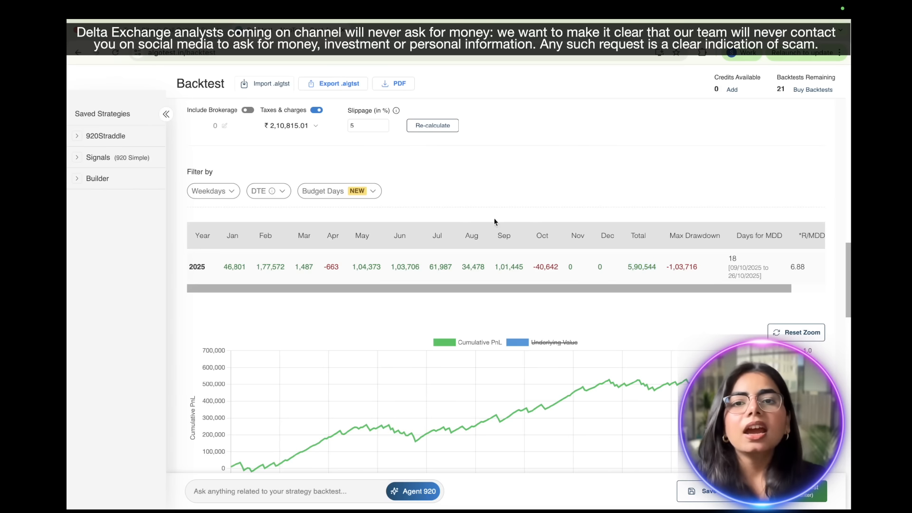
{"action": "left_click", "coordinate": [315, 111]}
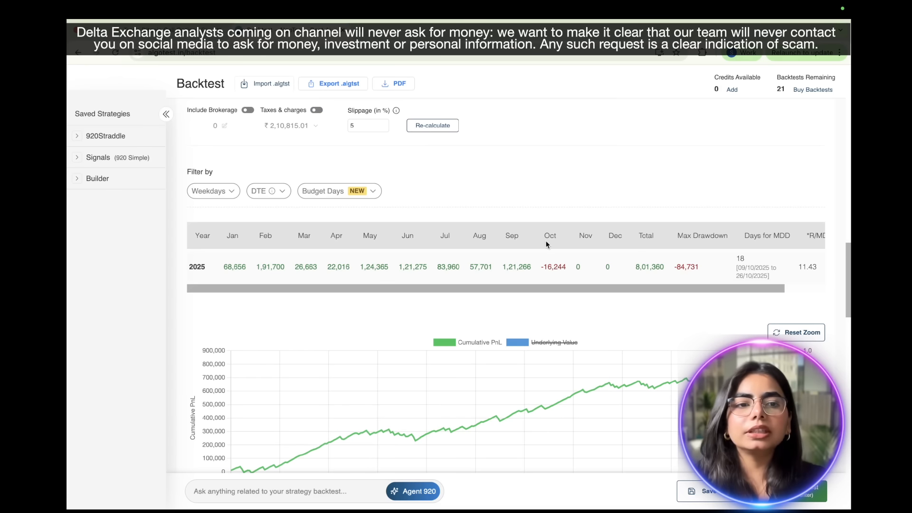
{"action": "left_click_drag", "start_coordinate": [636, 267], "coordinate": [671, 270]}
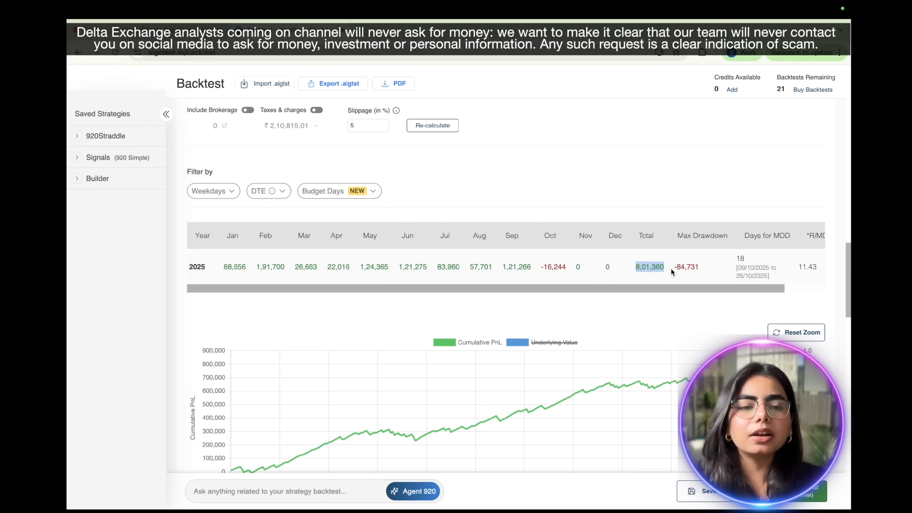
{"action": "left_click", "coordinate": [317, 111]}
{"action": "left_click_drag", "start_coordinate": [654, 285], "coordinate": [647, 267]}
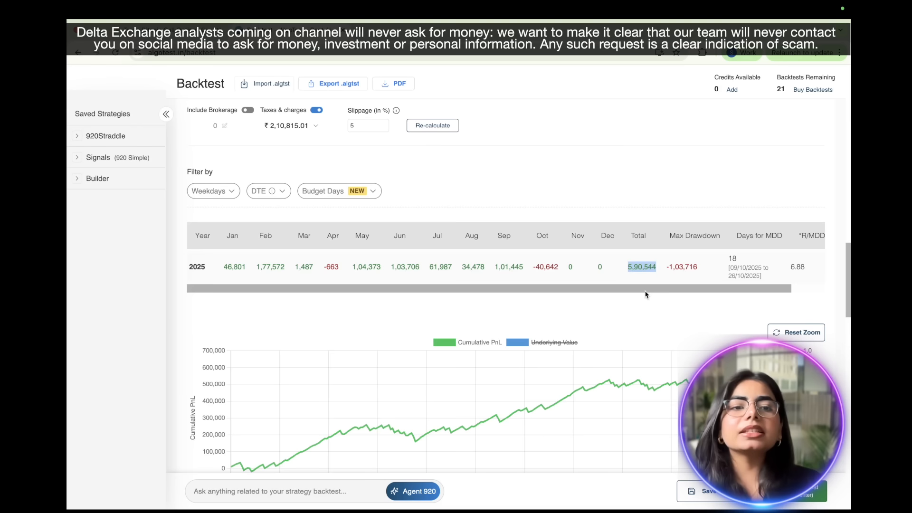
{"action": "left_click", "coordinate": [628, 210]}
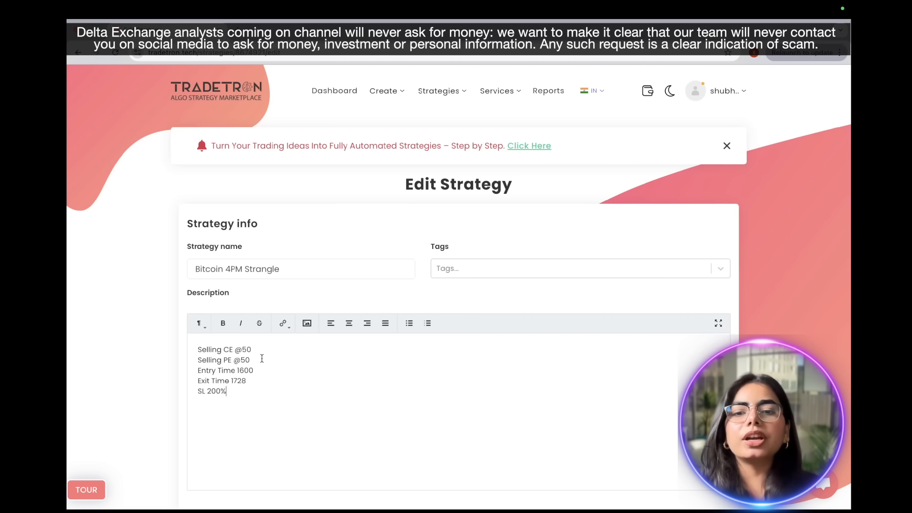
Review the exit time and stop-loss lines in the Bitcoin 4PM Strangle strategy's description
{"action": "left_click_drag", "start_coordinate": [259, 370], "coordinate": [229, 381]}
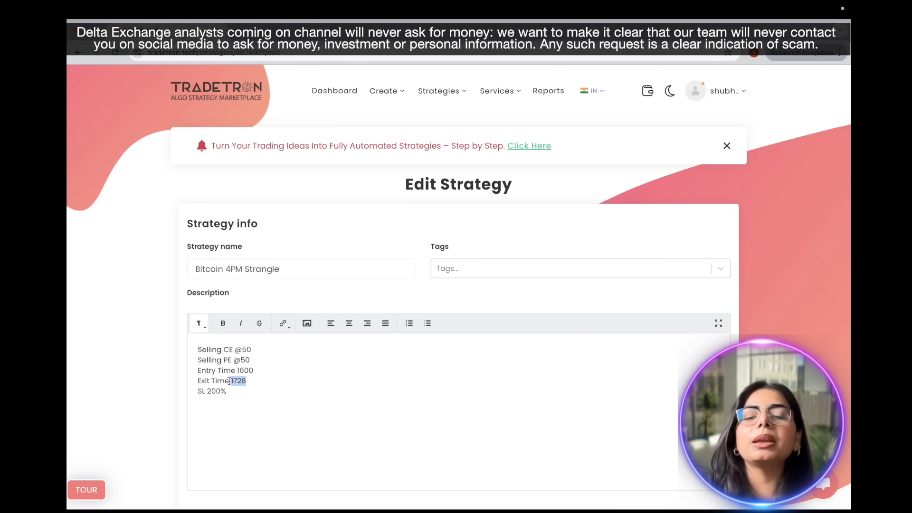
{"action": "left_click", "coordinate": [236, 395]}
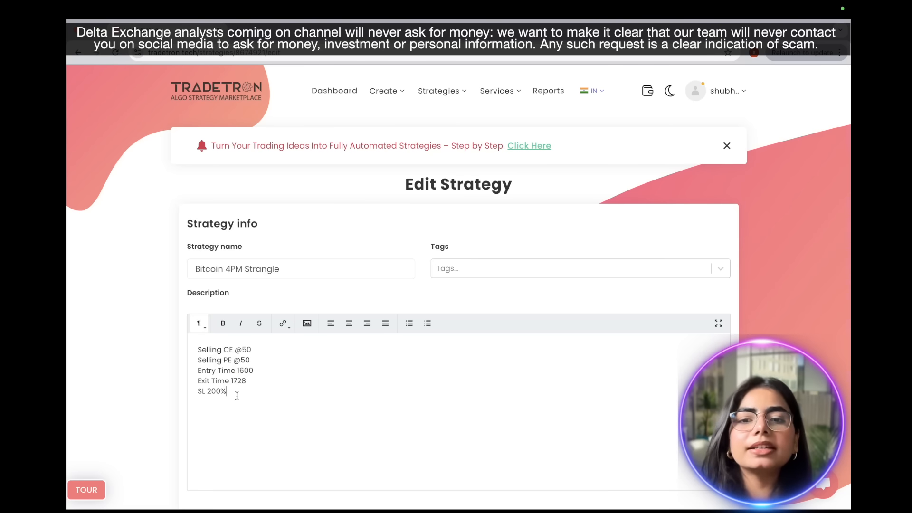
{"action": "left_click_drag", "start_coordinate": [236, 396], "coordinate": [199, 391]}
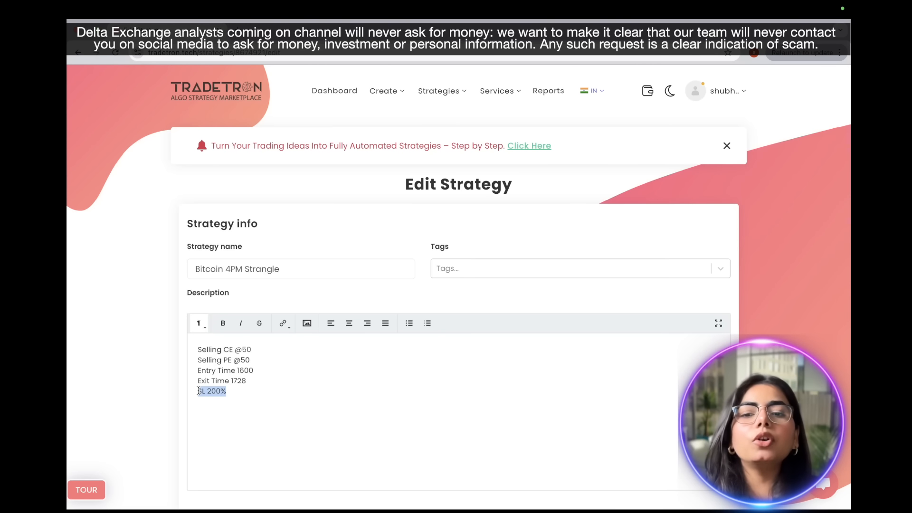
Add a stop-loss example below the strategy description with the lines $100 = $200, $300 SL and $100*3 =$300
{"action": "left_click", "coordinate": [199, 411]}
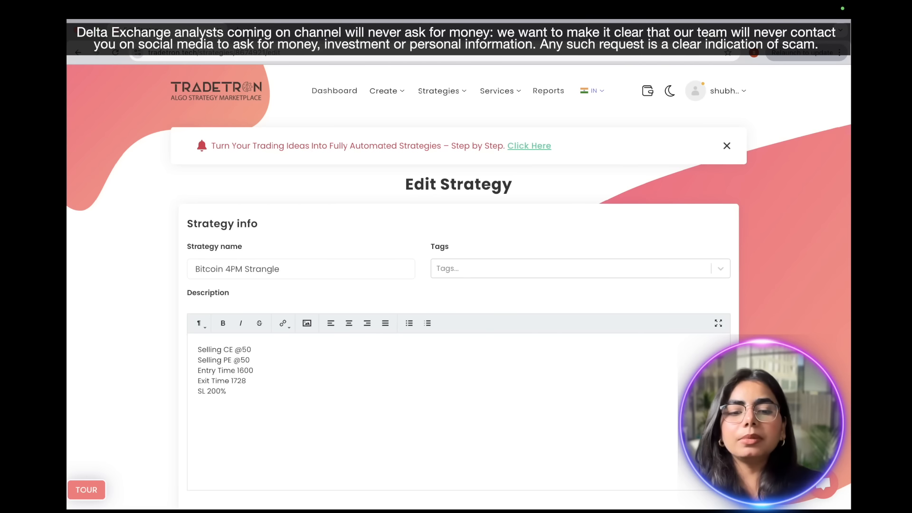
{"action": "type", "text": "$100"}
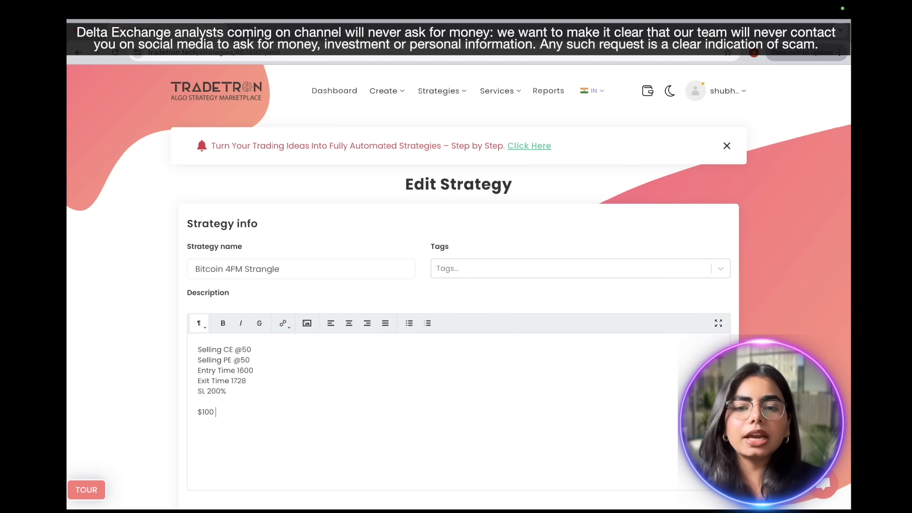
{"action": "type", "text": " = $200"}
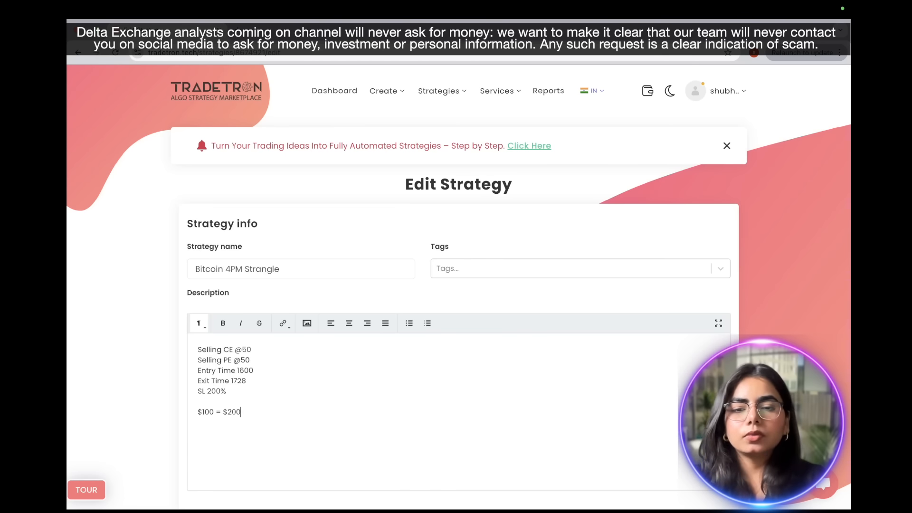
{"action": "key", "text": "Return"}
{"action": "key", "text": "Return"}
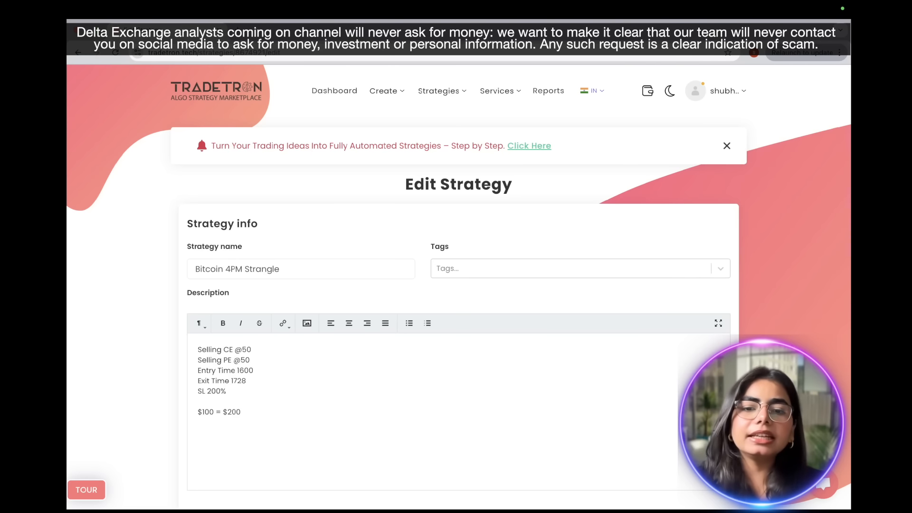
{"action": "type", "text": "$"}
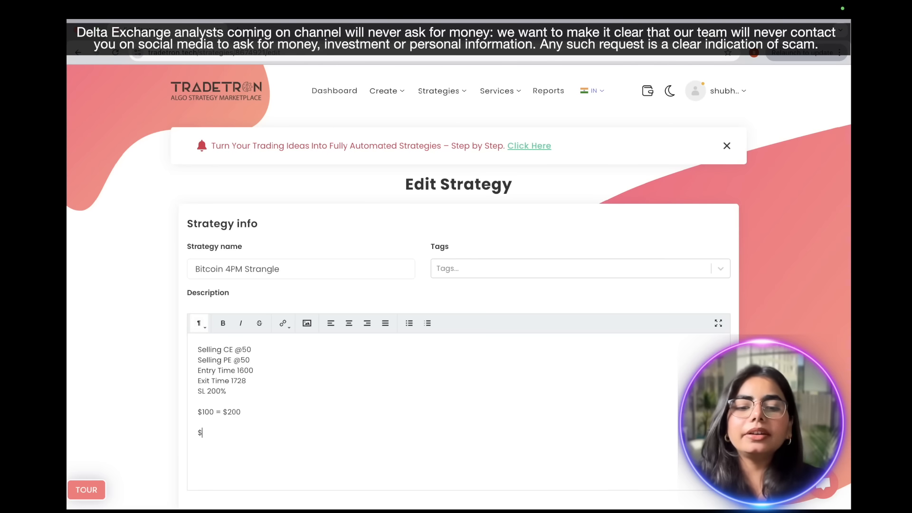
{"action": "type", "text": "300"}
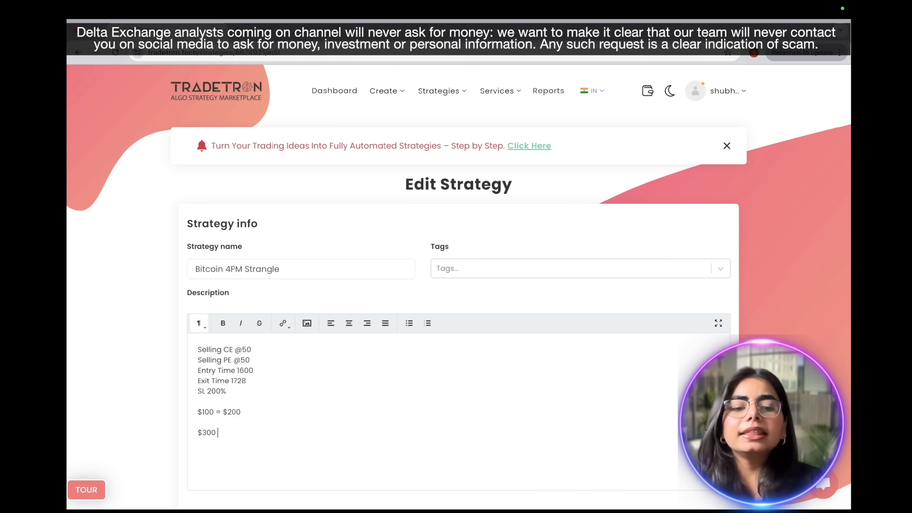
{"action": "type", "text": " SL"}
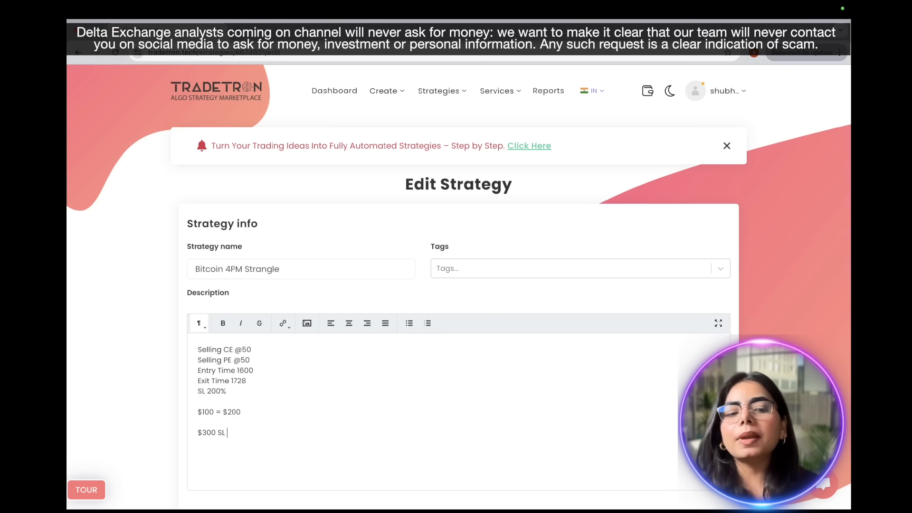
{"action": "key", "text": "Return"}
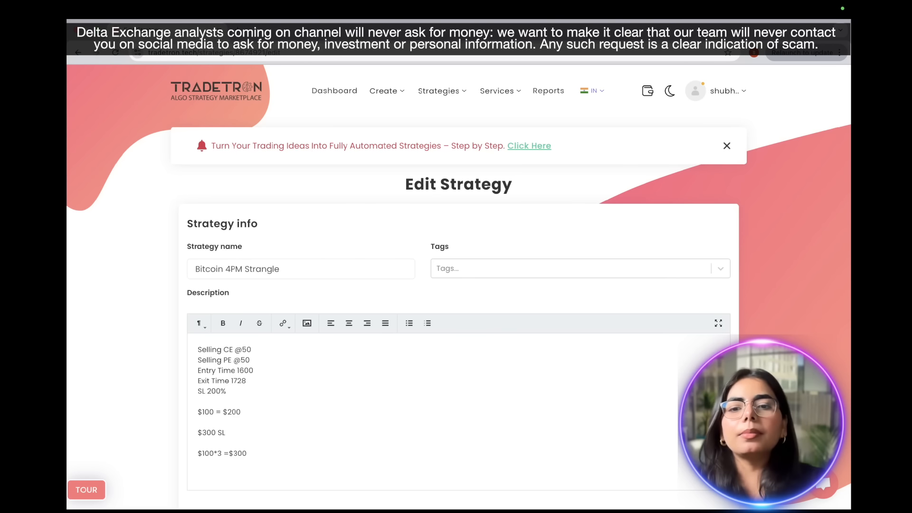
Examine the description's exit time, stop-loss percentage and stop-loss calculation, followed by the entry conditions and positions in Set 1
{"action": "left_click", "coordinate": [253, 383]}
{"action": "left_click_drag", "start_coordinate": [244, 383], "coordinate": [199, 384]}
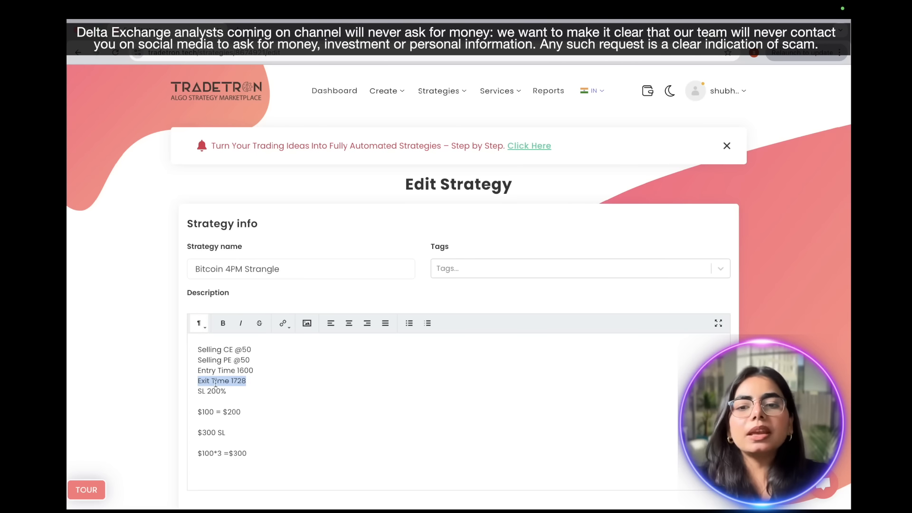
{"action": "scroll", "coordinate": [273, 413], "scroll_direction": "down", "scroll_amount": 1}
{"action": "scroll", "coordinate": [273, 412], "scroll_direction": "down", "scroll_amount": 1}
{"action": "left_click_drag", "start_coordinate": [260, 401], "coordinate": [189, 397]}
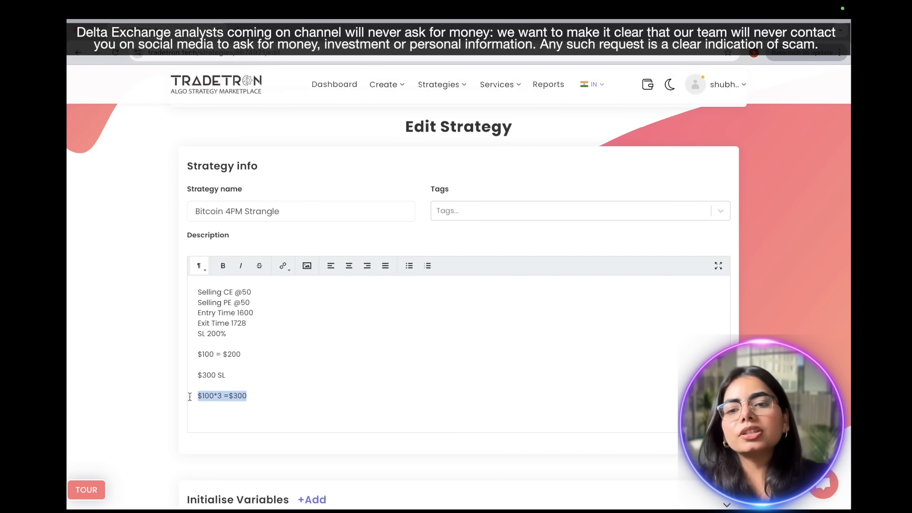
{"action": "left_click", "coordinate": [299, 401]}
{"action": "scroll", "coordinate": [299, 401], "scroll_direction": "down", "scroll_amount": 1}
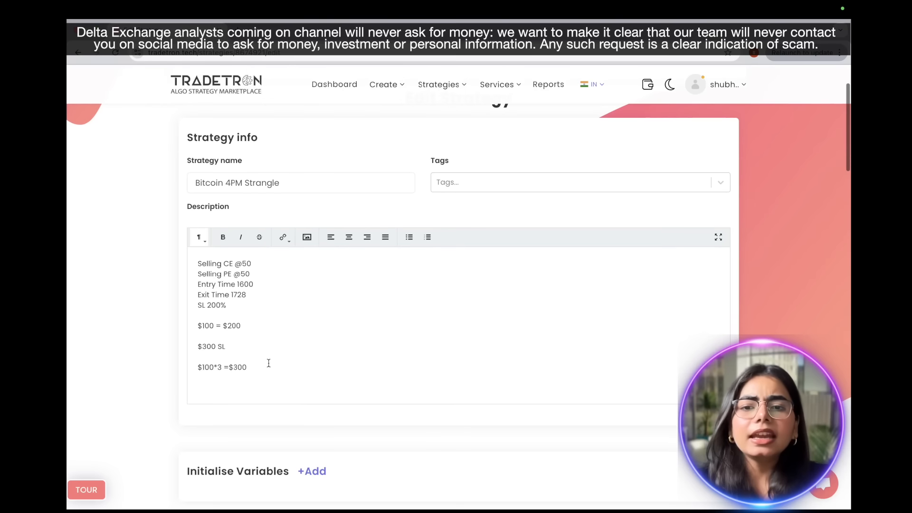
{"action": "left_click_drag", "start_coordinate": [227, 305], "coordinate": [206, 307]}
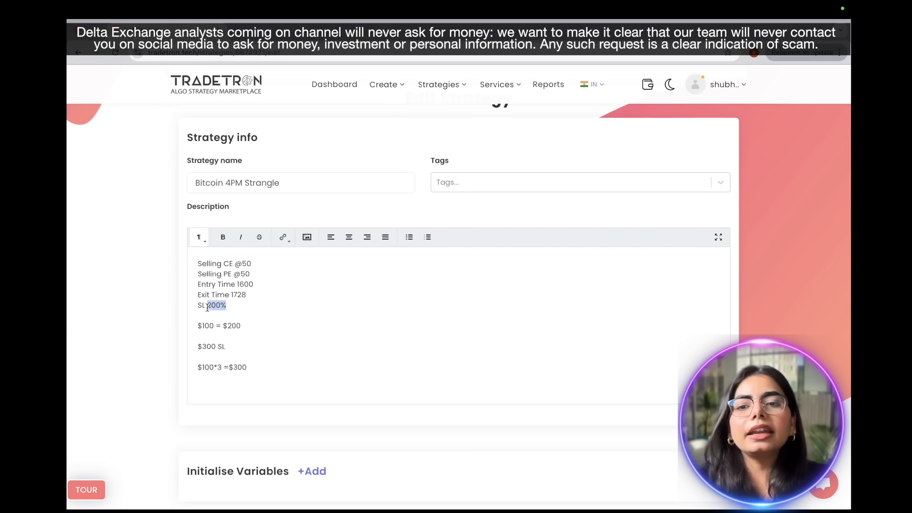
{"action": "left_click", "coordinate": [294, 360]}
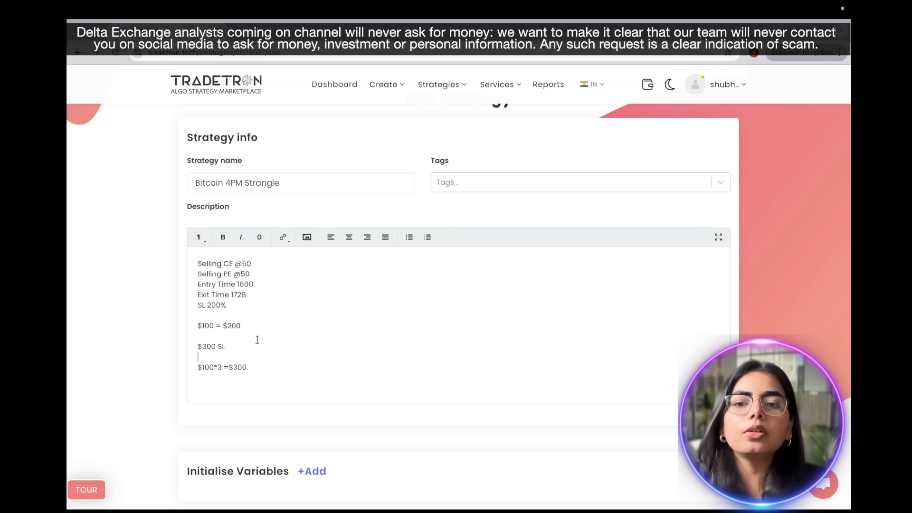
{"action": "left_click", "coordinate": [235, 315]}
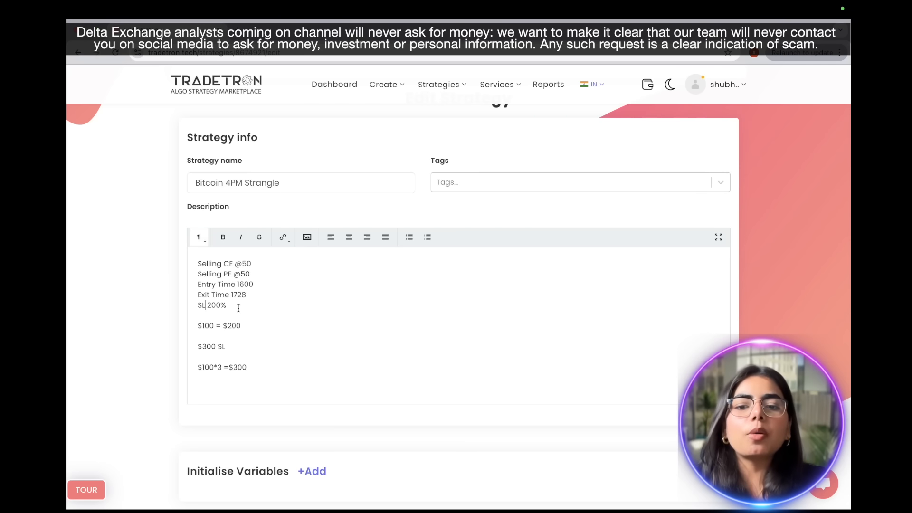
{"action": "scroll", "coordinate": [281, 340], "scroll_direction": "down", "scroll_amount": 3}
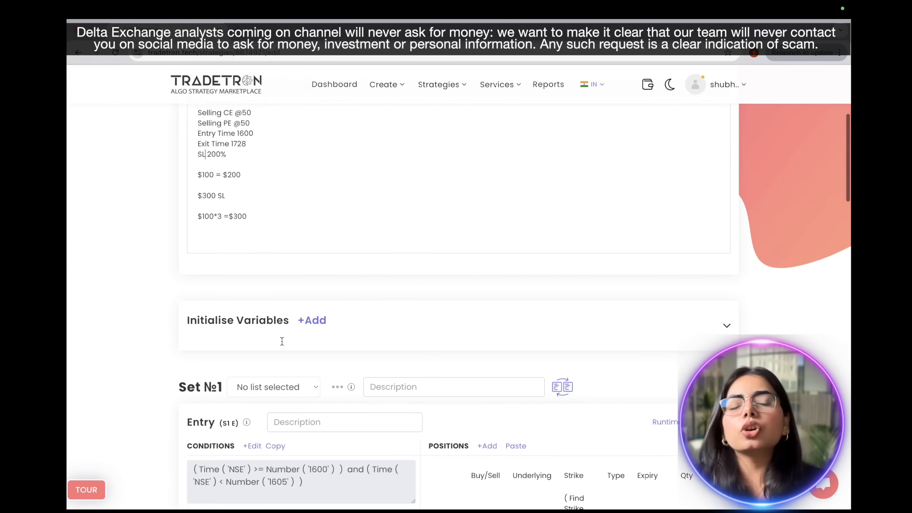
{"action": "scroll", "coordinate": [283, 343], "scroll_direction": "down", "scroll_amount": 5}
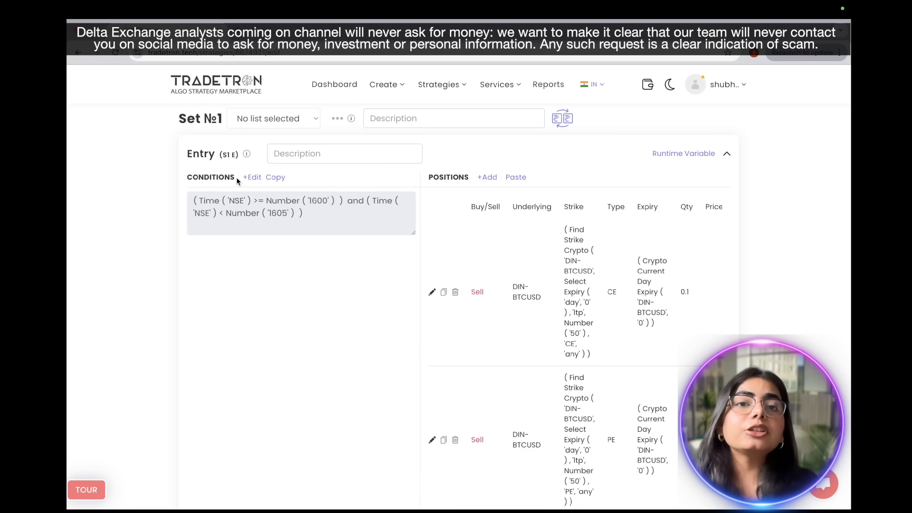
Open the account's subscriptions page
{"action": "left_click", "coordinate": [730, 84]}
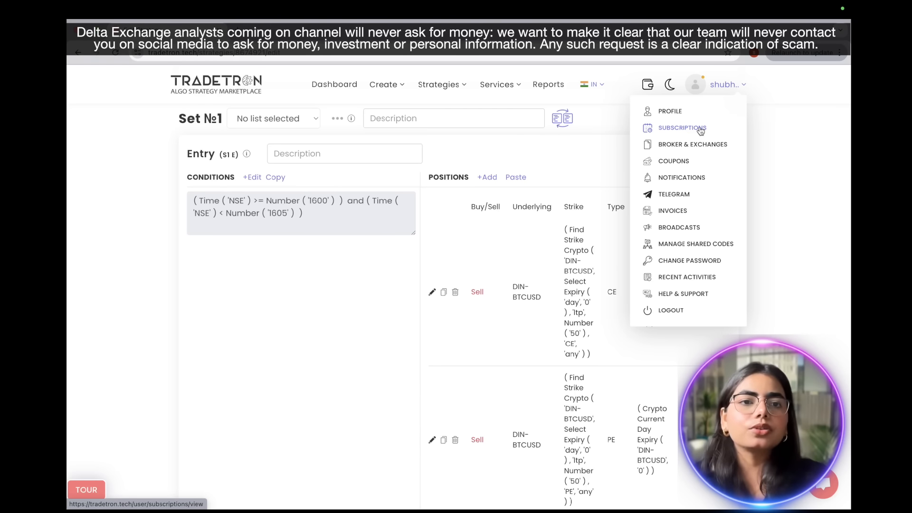
{"action": "left_click", "coordinate": [701, 131]}
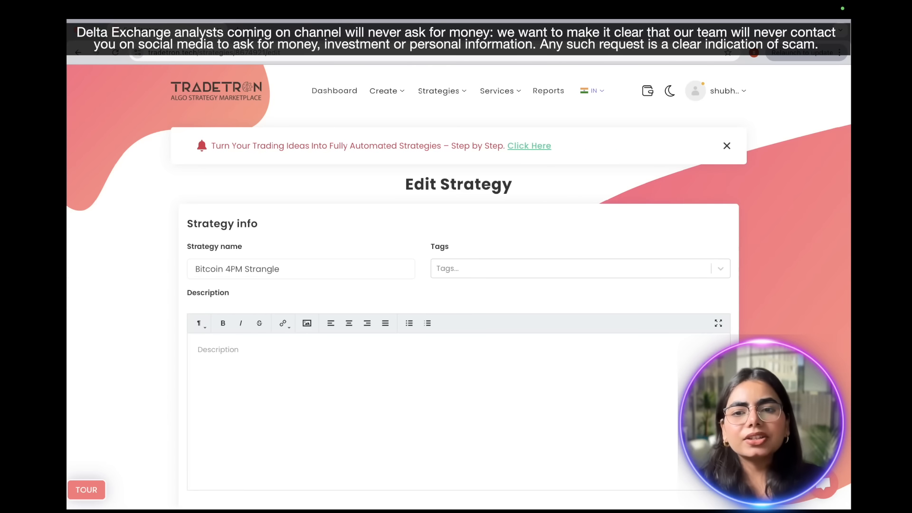
{"action": "scroll", "coordinate": [456, 309], "scroll_direction": "down", "scroll_amount": 5}
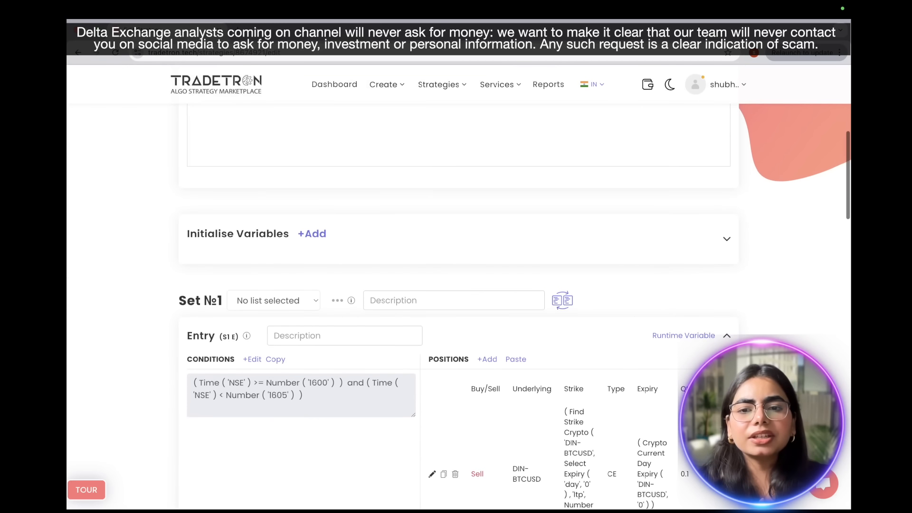
{"action": "scroll", "coordinate": [417, 293], "scroll_direction": "up", "scroll_amount": 1}
{"action": "left_click", "coordinate": [328, 172]}
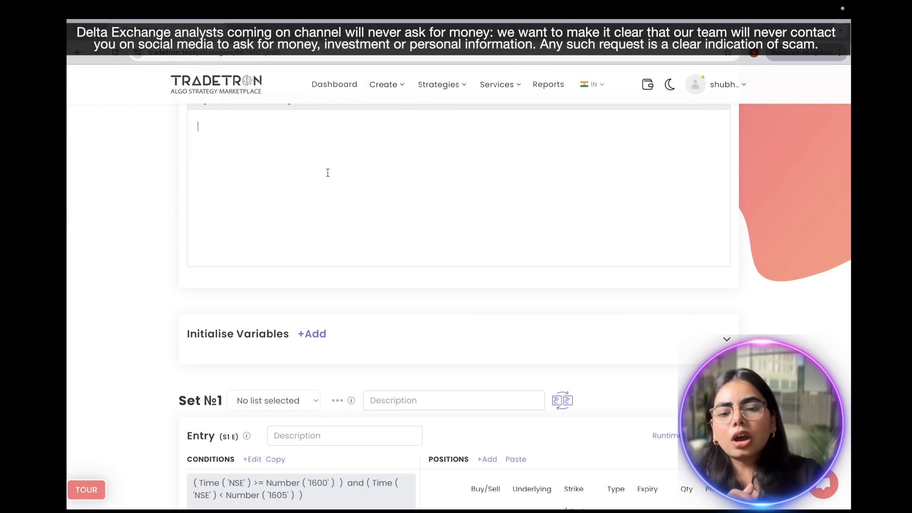
{"action": "type", "text": "Selling CE @50 Selling PE @50 Entry Time 1600 Exit Time 1728 SL 200%"}
Review and submit the Set 1 entry conditions requiring NSE time >= 1600 and < 1605, and close the Condition Builder
{"action": "scroll", "coordinate": [417, 275], "scroll_direction": "down", "scroll_amount": 6}
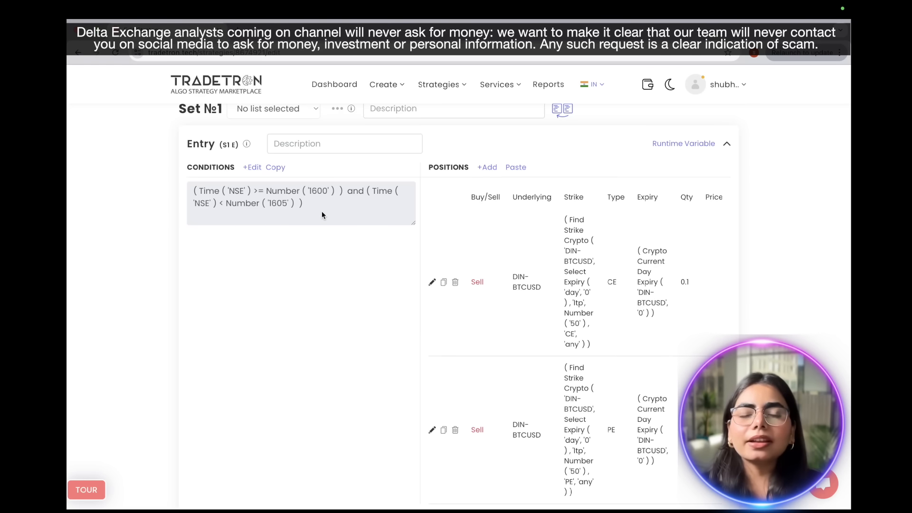
{"action": "left_click", "coordinate": [249, 169]}
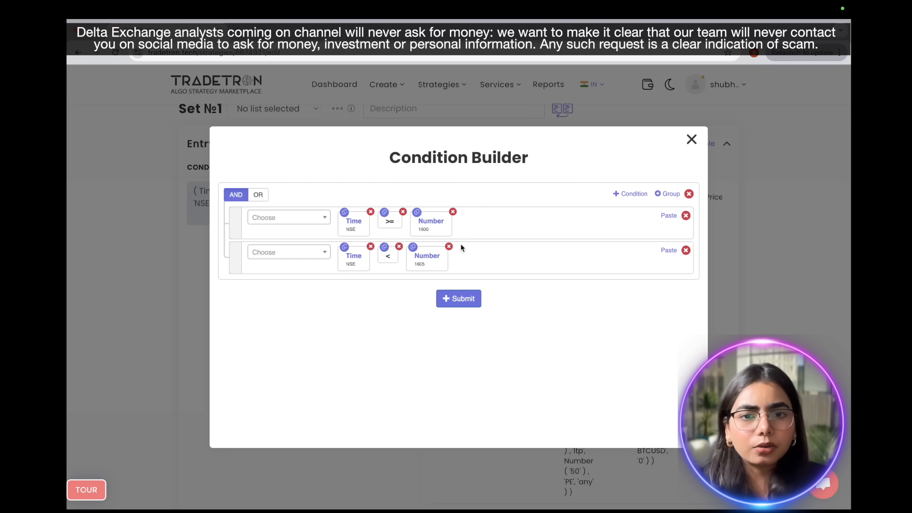
{"action": "left_click", "coordinate": [462, 299]}
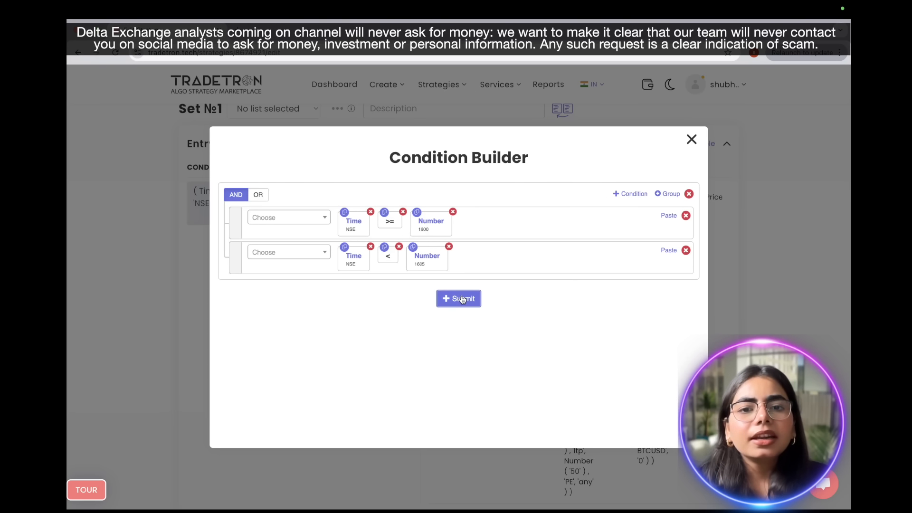
{"action": "left_click", "coordinate": [691, 140]}
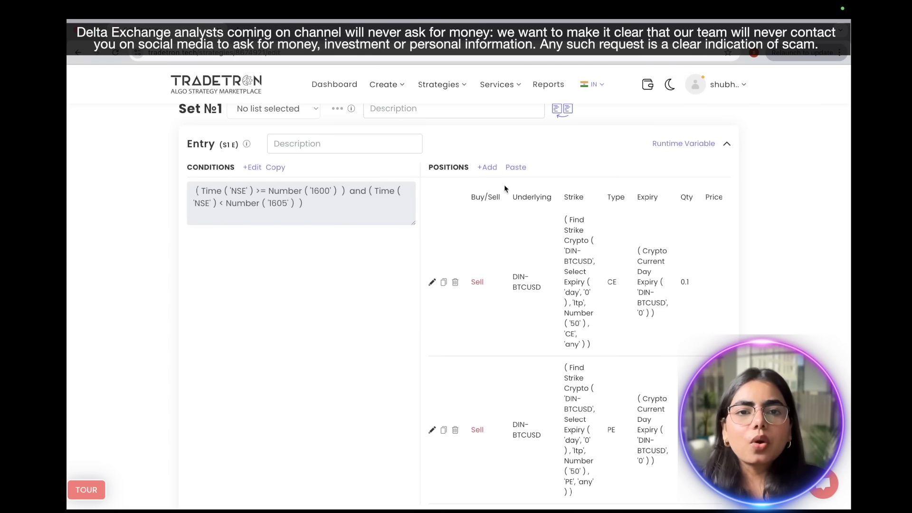
{"action": "scroll", "coordinate": [511, 303], "scroll_direction": "down", "scroll_amount": 1}
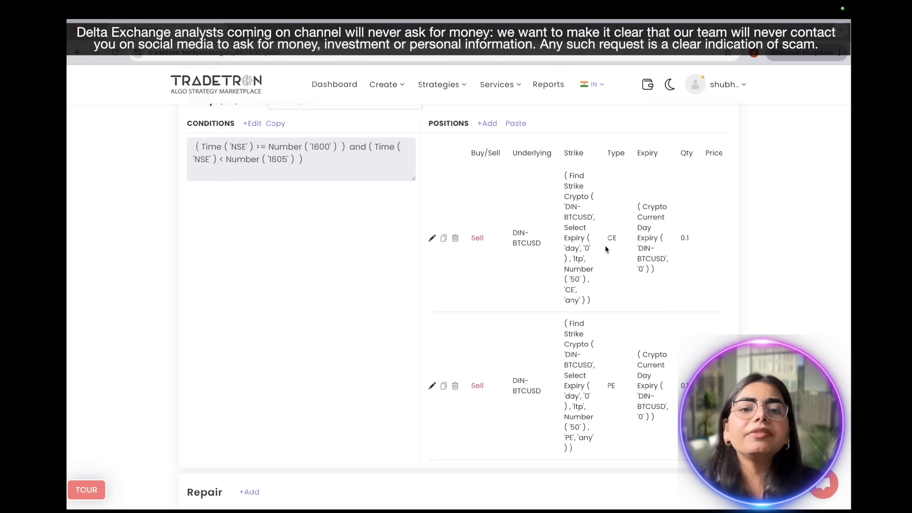
Review the sell Call position's Find Strike Crypto parameters in Set 1, confirm the value 50, and submit the strike formula
{"action": "left_click", "coordinate": [432, 238]}
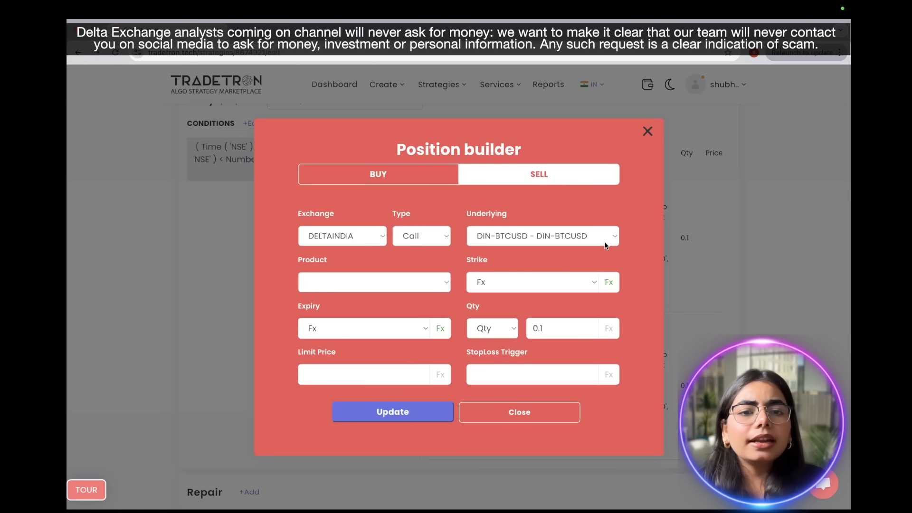
{"action": "left_click", "coordinate": [609, 284]}
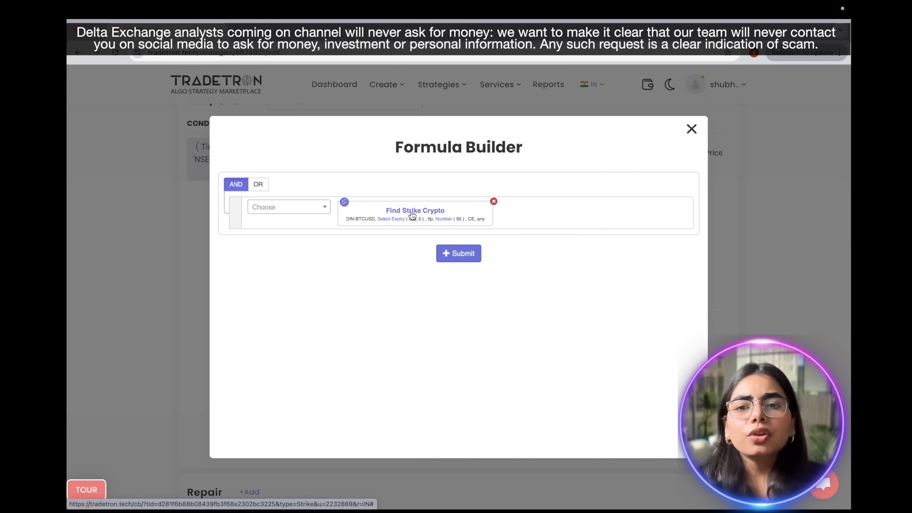
{"action": "left_click", "coordinate": [412, 214]}
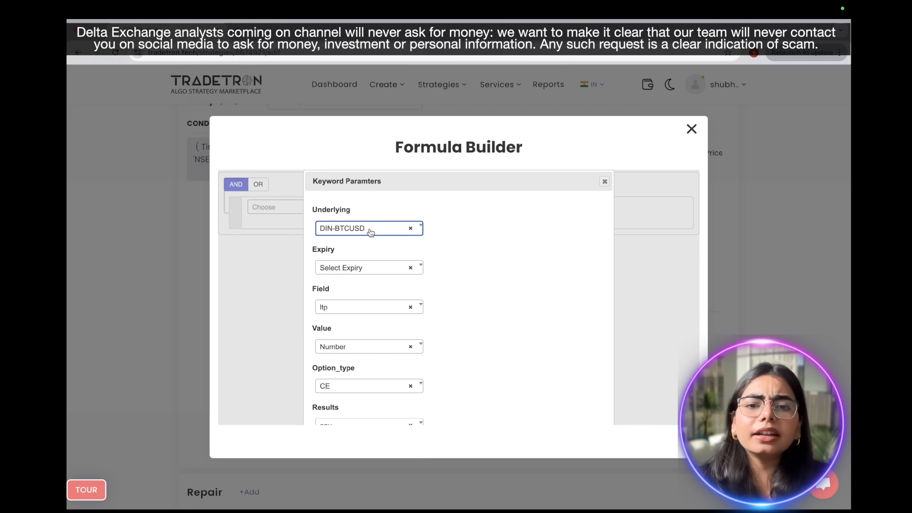
{"action": "scroll", "coordinate": [429, 307], "scroll_direction": "down", "scroll_amount": 1}
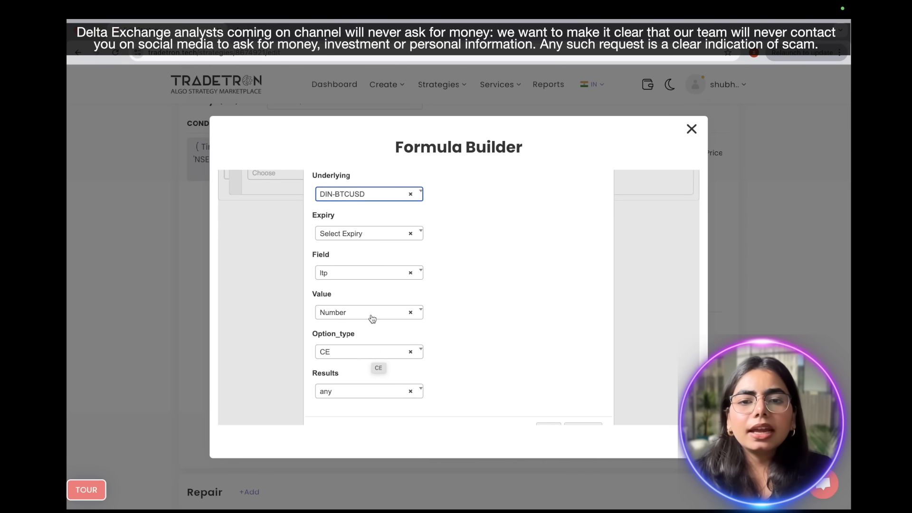
{"action": "scroll", "coordinate": [451, 327], "scroll_direction": "down", "scroll_amount": 1}
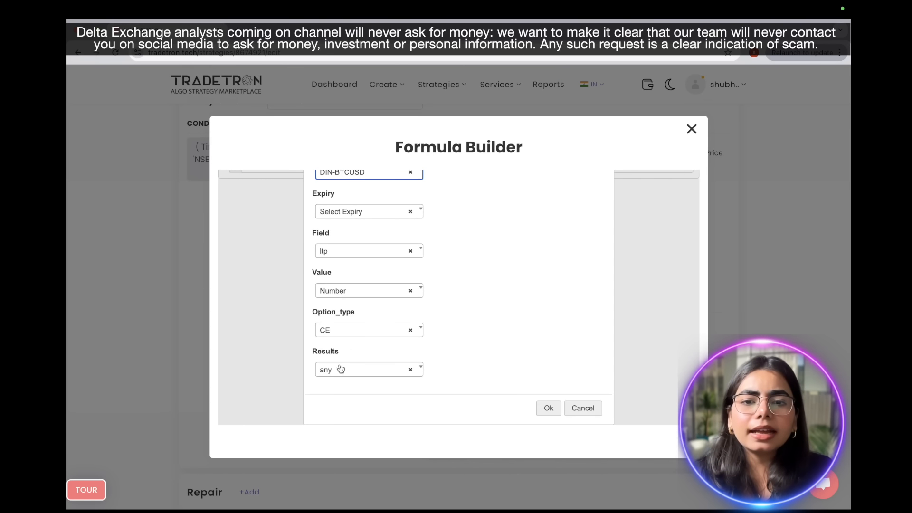
{"action": "left_click", "coordinate": [546, 410]}
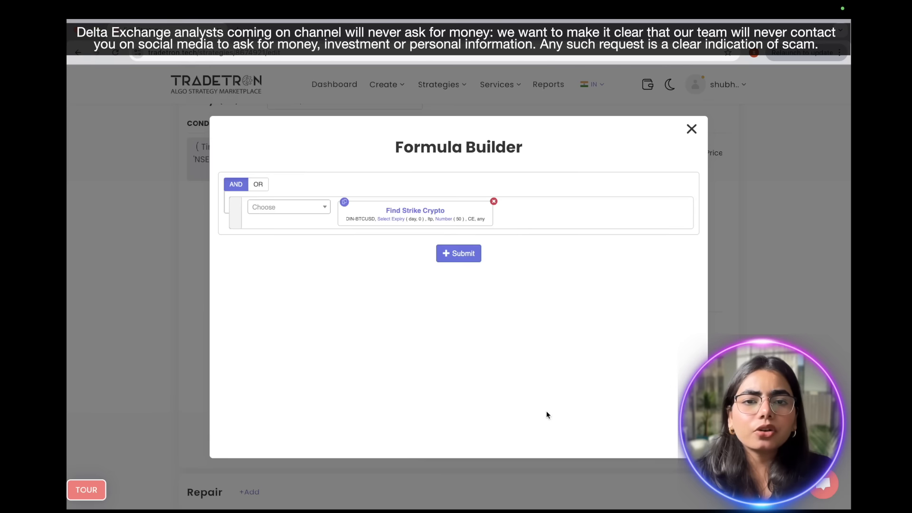
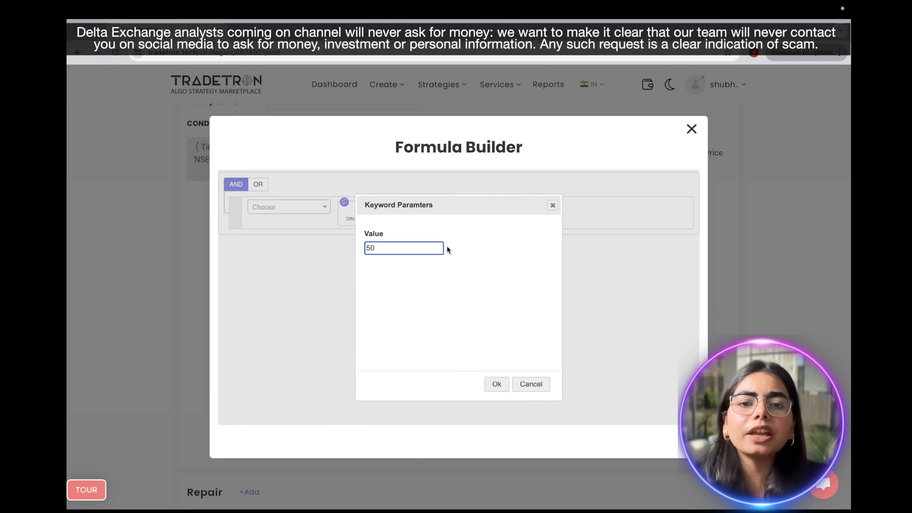
{"action": "left_click", "coordinate": [495, 387]}
{"action": "left_click", "coordinate": [472, 255]}
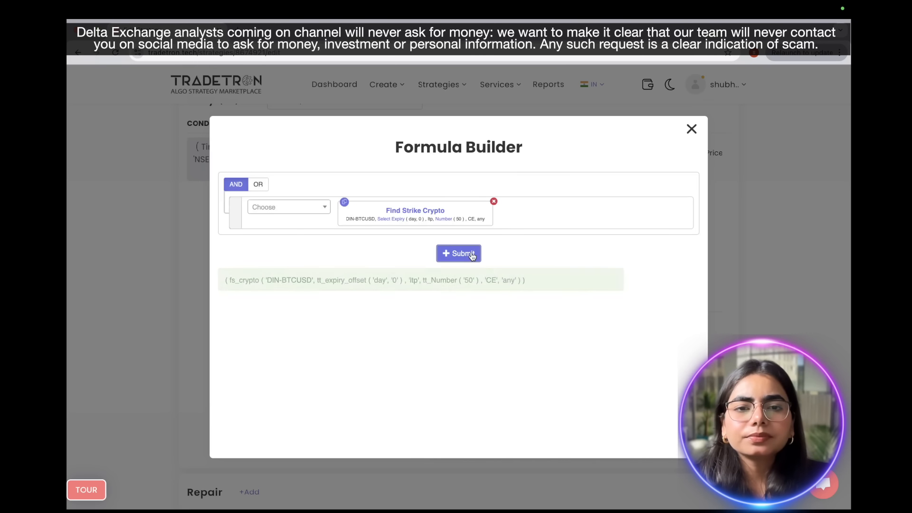
Update the DIN-BTCUSD sell Call position with quantity 0.1 and close the Position builder
{"action": "left_click", "coordinate": [547, 327]}
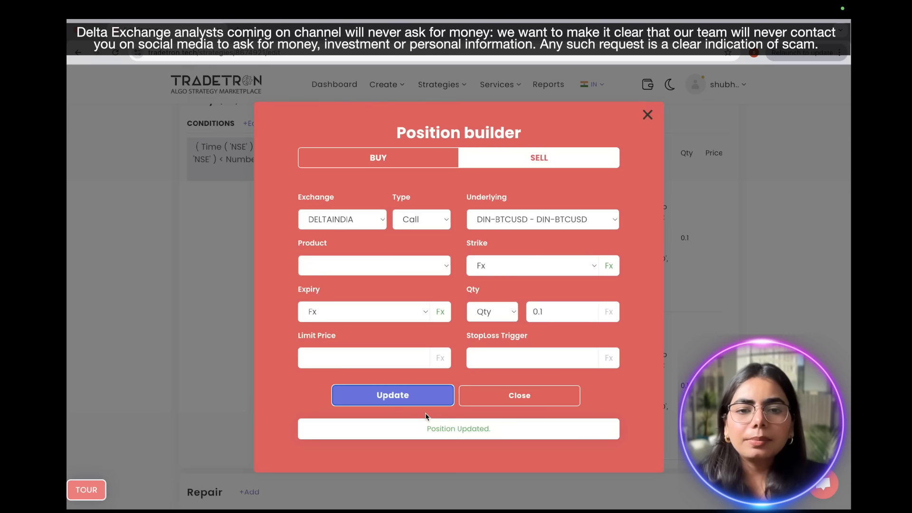
{"action": "left_click", "coordinate": [425, 413]}
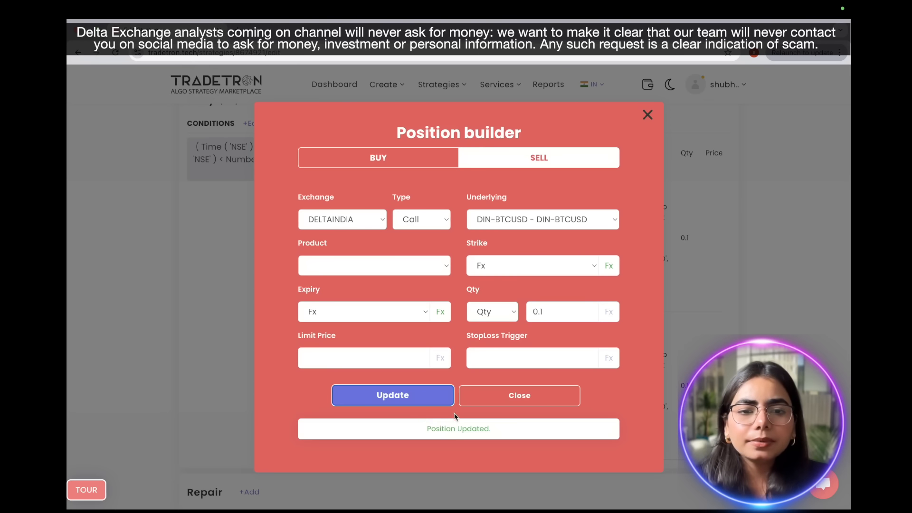
{"action": "left_click", "coordinate": [653, 116]}
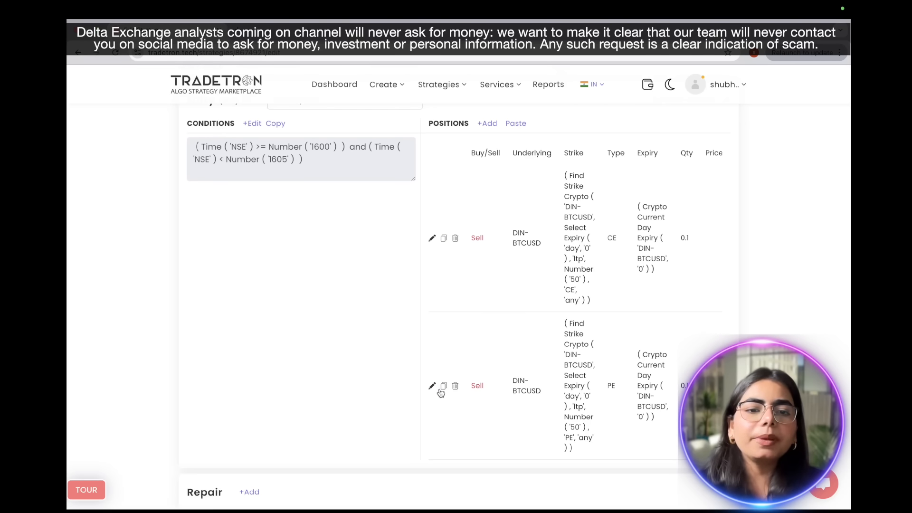
Review the DIN-BTCUSD sell Put position with quantity 0.1, update it, and close the Position builder
{"action": "left_click", "coordinate": [433, 386]}
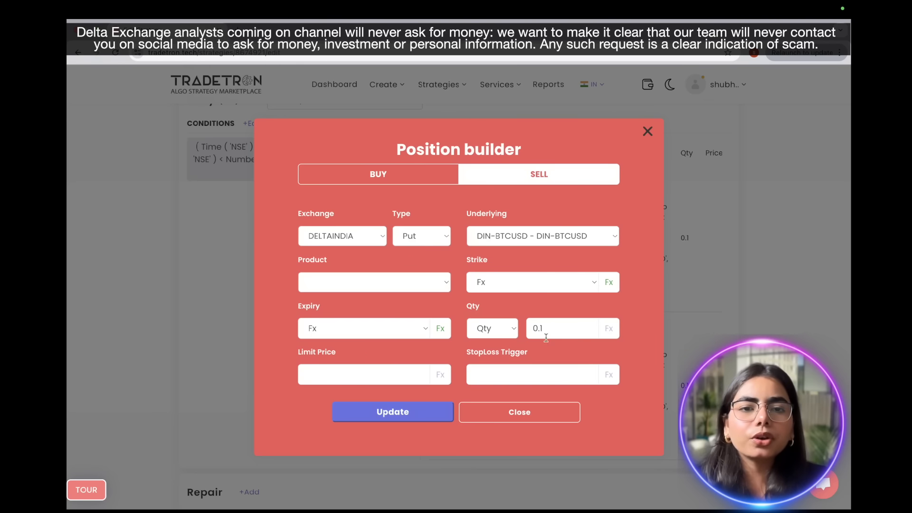
{"action": "left_click", "coordinate": [442, 417]}
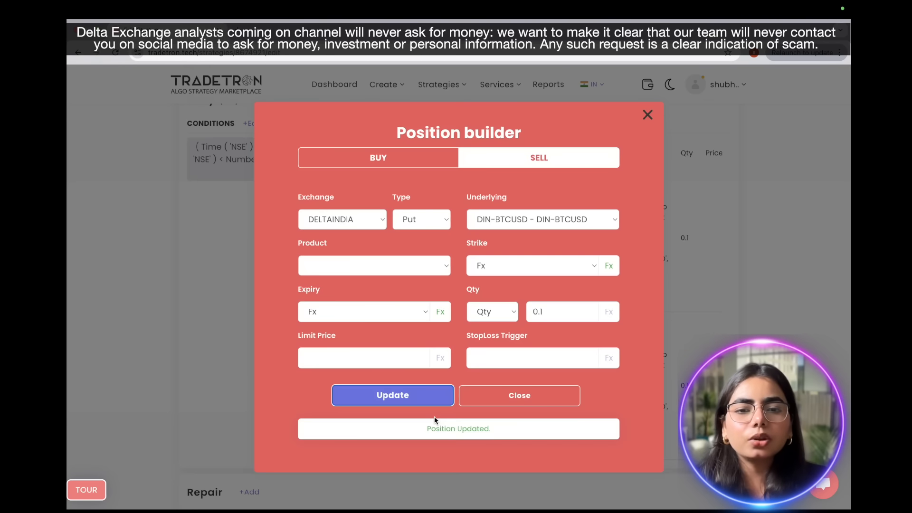
{"action": "left_click", "coordinate": [647, 114]}
Open the Universal Exit conditions for editing and set the logic joining them to OR
{"action": "scroll", "coordinate": [567, 259], "scroll_direction": "down", "scroll_amount": 1}
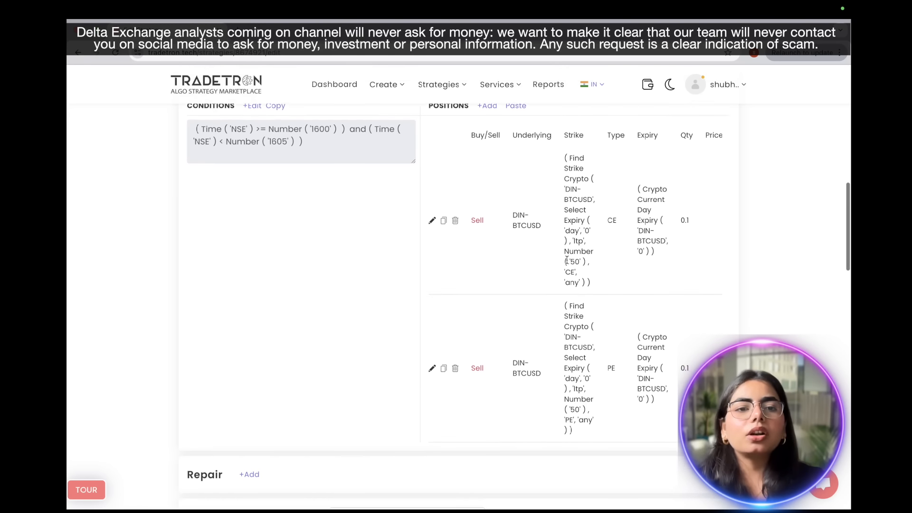
{"action": "scroll", "coordinate": [567, 259], "scroll_direction": "up", "scroll_amount": 2}
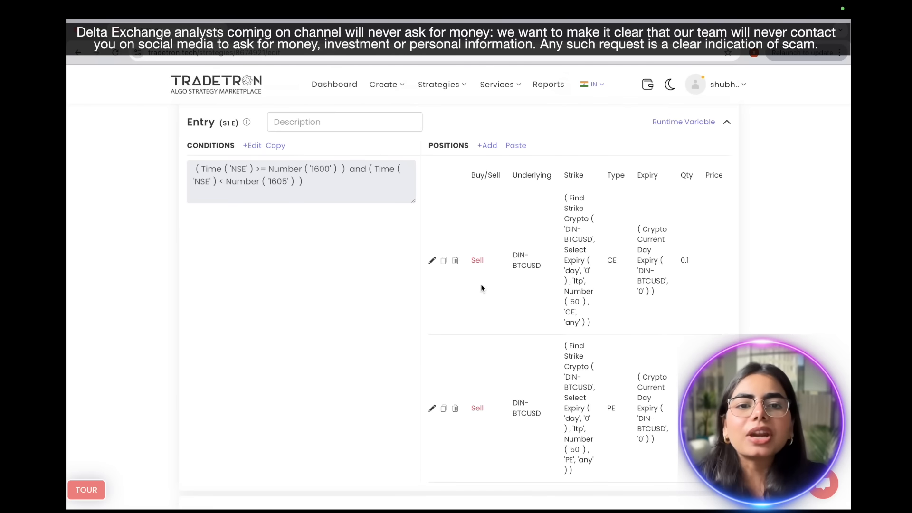
{"action": "scroll", "coordinate": [481, 284], "scroll_direction": "down", "scroll_amount": 5}
{"action": "scroll", "coordinate": [481, 284], "scroll_direction": "down", "scroll_amount": 3}
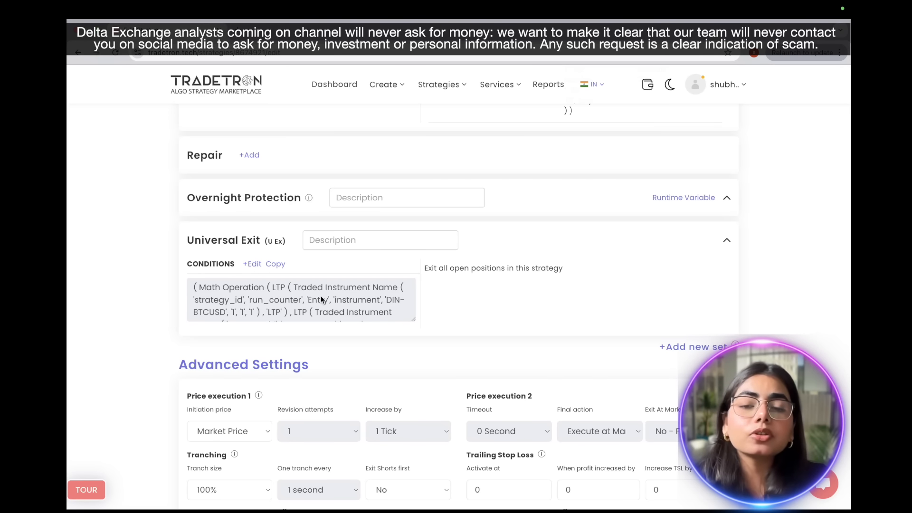
{"action": "left_click", "coordinate": [252, 264]}
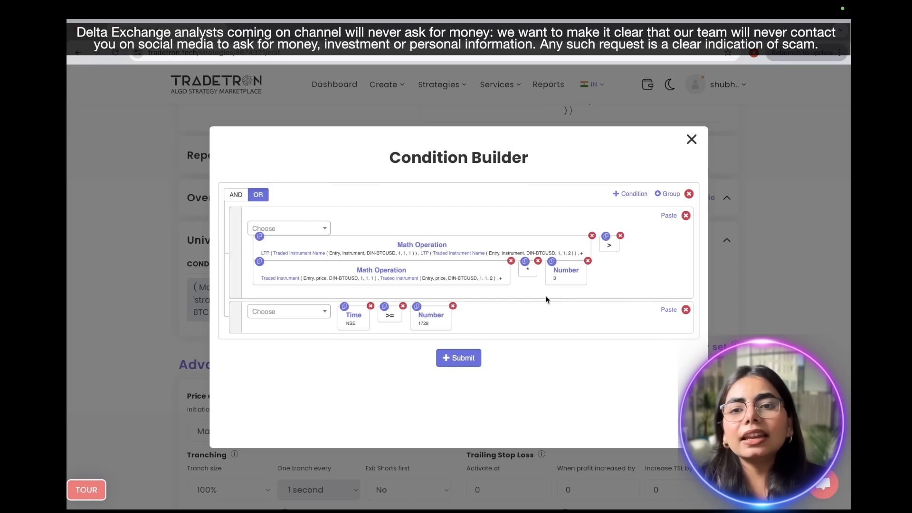
{"action": "left_click", "coordinate": [235, 200]}
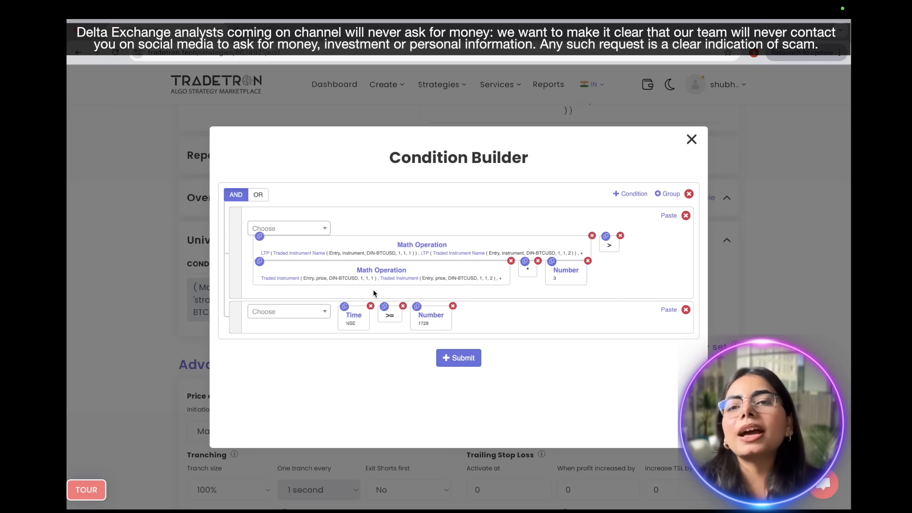
{"action": "left_click", "coordinate": [259, 196]}
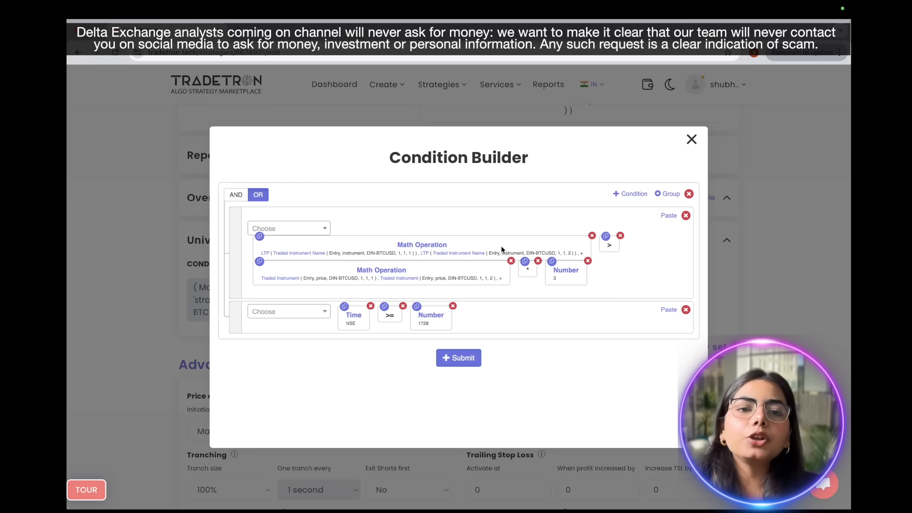
Remove the Math Operations, operators and Number from the first Universal Exit condition
{"action": "left_click", "coordinate": [592, 235]}
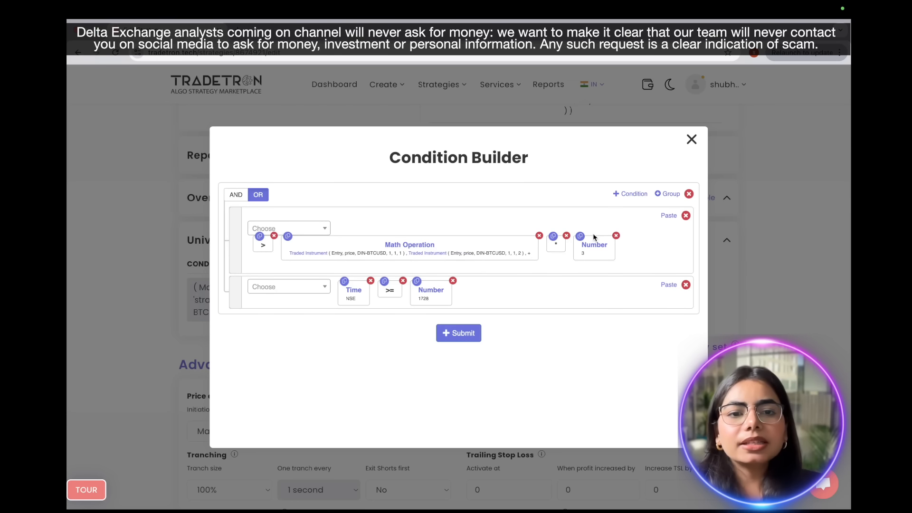
{"action": "left_click", "coordinate": [540, 236]}
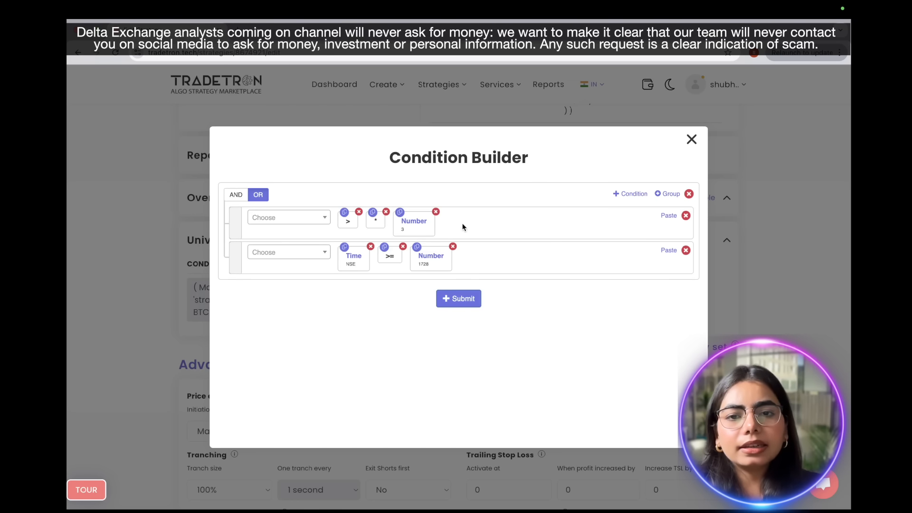
{"action": "left_click", "coordinate": [358, 213]}
{"action": "left_click", "coordinate": [359, 213]}
Add a Math Operation to the empty first condition, with LTP as both numbers and the + operator
{"action": "left_click", "coordinate": [299, 219]}
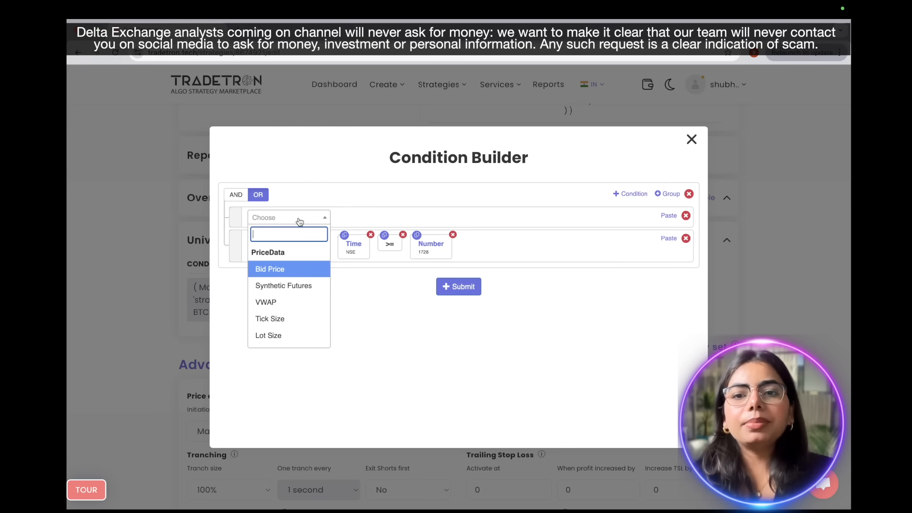
{"action": "type", "text": "Math"}
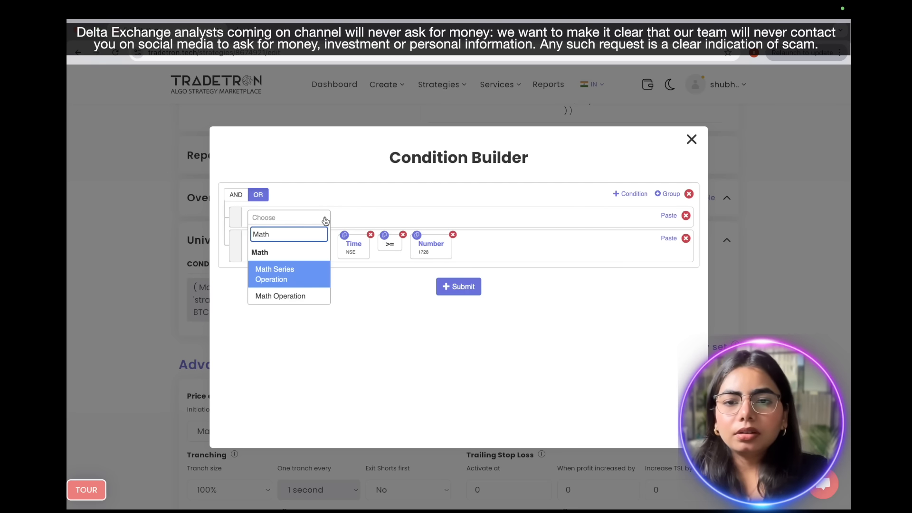
{"action": "left_click", "coordinate": [294, 303]}
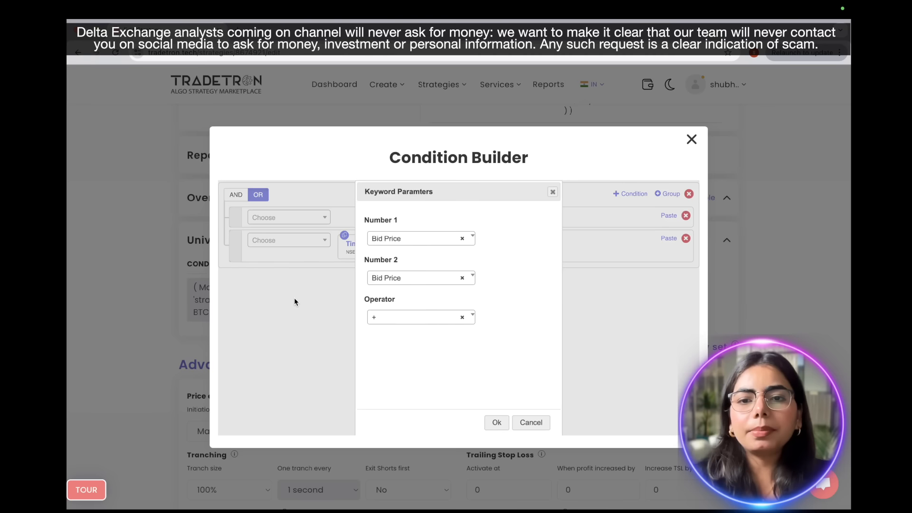
{"action": "left_click", "coordinate": [415, 241]}
{"action": "type", "text": "LTP"}
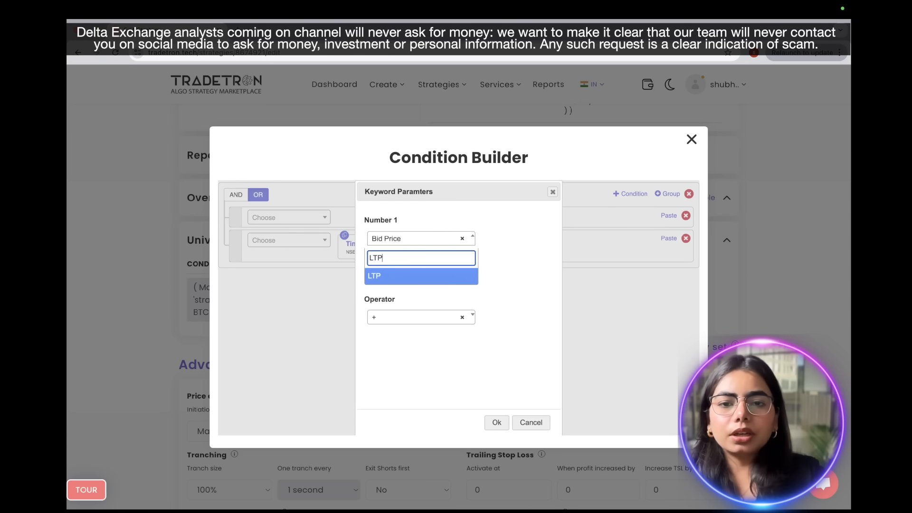
{"action": "left_click", "coordinate": [408, 272]}
{"action": "left_click", "coordinate": [407, 278]}
{"action": "type", "text": "LTP"}
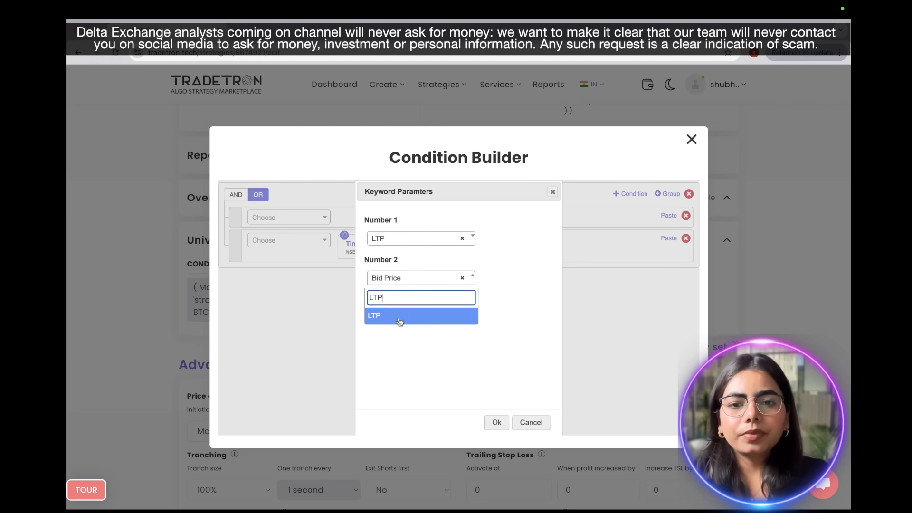
{"action": "left_click", "coordinate": [400, 321]}
{"action": "left_click", "coordinate": [497, 424]}
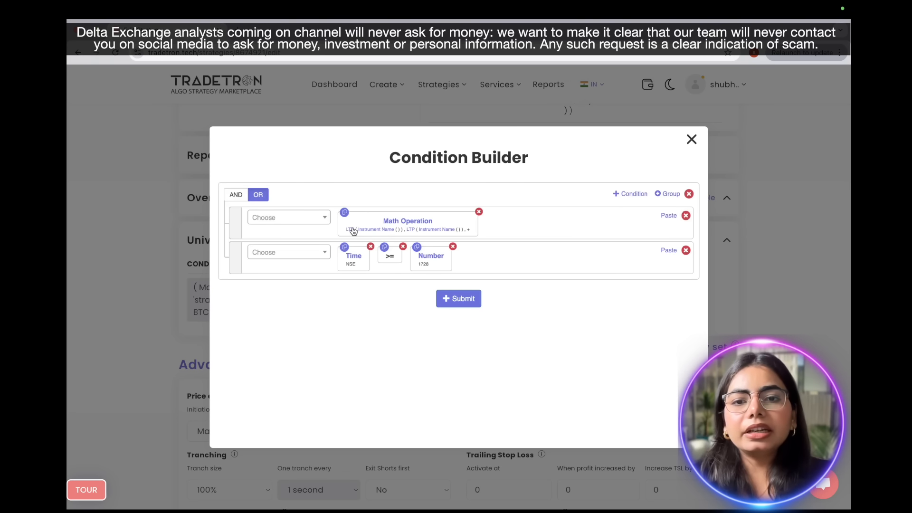
Set the instrument of the Math Operation's first LTP to Traded Instrument Name
{"action": "left_click", "coordinate": [354, 231]}
{"action": "left_click", "coordinate": [404, 265]}
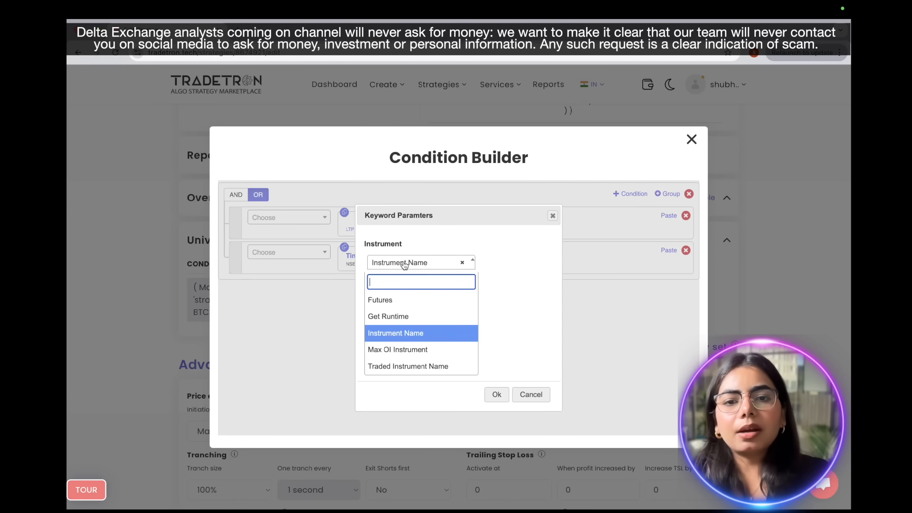
{"action": "type", "text": "tras"}
{"action": "key", "text": "BackSpace"}
{"action": "type", "text": "de"}
{"action": "left_click", "coordinate": [416, 304]}
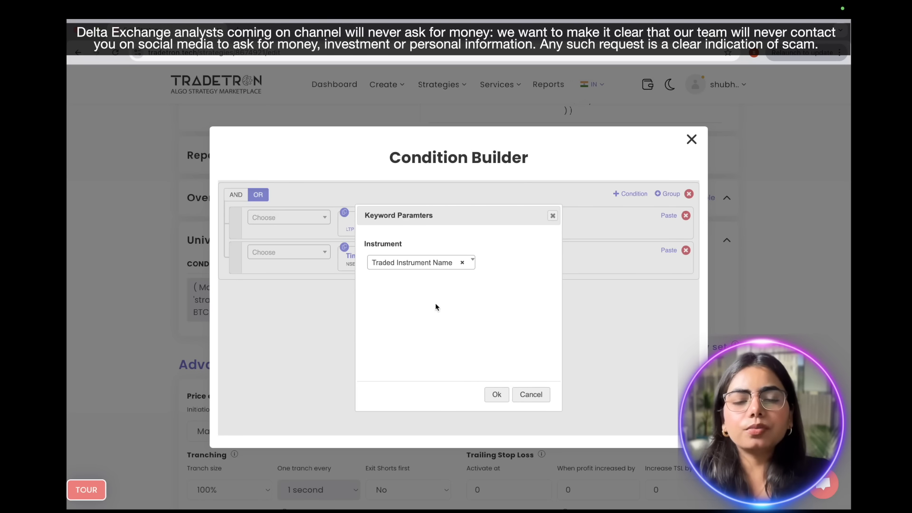
{"action": "left_click", "coordinate": [500, 393]}
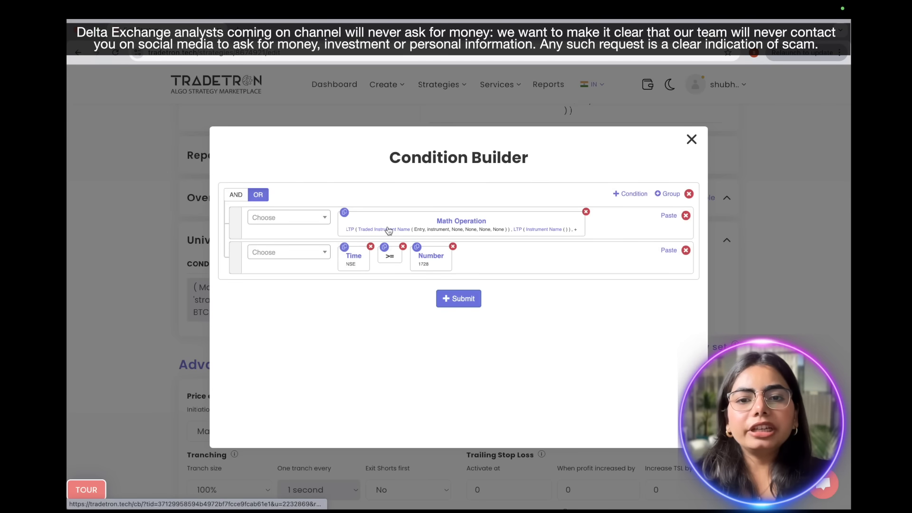
Open the first Traded Instrument Name's parameters and set the underlying to DIN-BTCUSD
{"action": "left_click", "coordinate": [387, 230]}
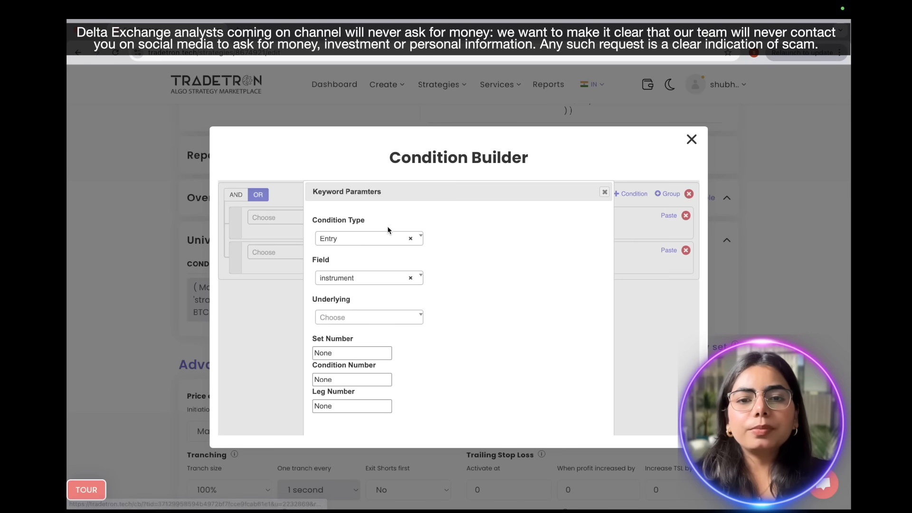
{"action": "left_click", "coordinate": [356, 317]}
{"action": "type", "text": "btc"}
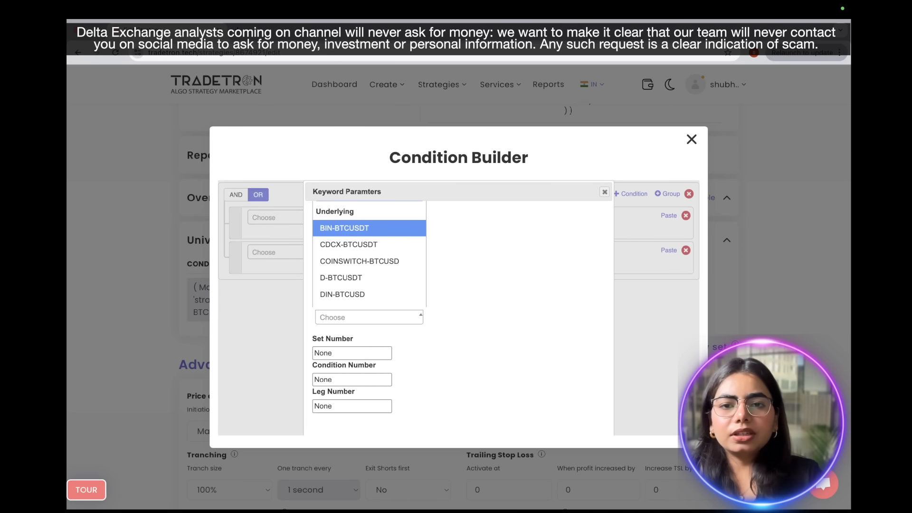
{"action": "left_click", "coordinate": [378, 284]}
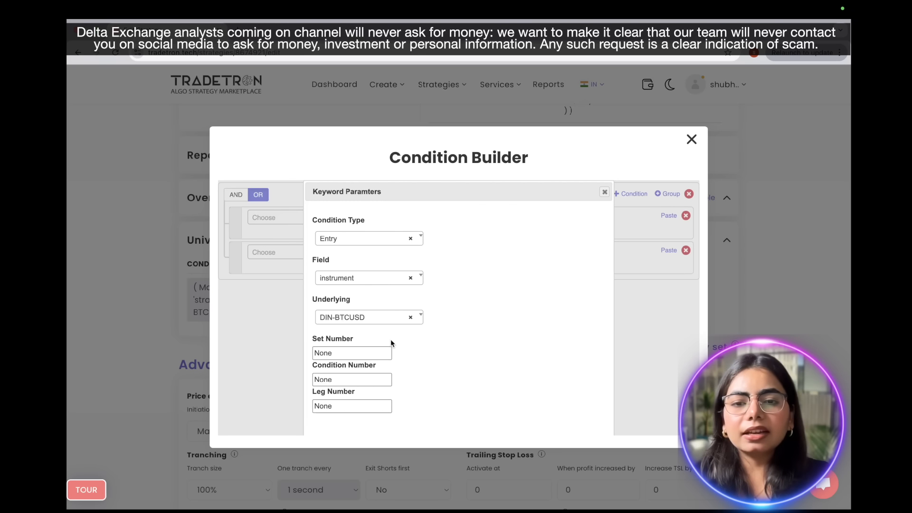
Set the first Traded Instrument Name's set number, condition number and leg number each to 1 and apply the parameters
{"action": "scroll", "coordinate": [391, 340], "scroll_direction": "down", "scroll_amount": 1}
{"action": "left_click", "coordinate": [370, 324]}
{"action": "key", "text": "BackSpace"}
{"action": "key", "text": "BackSpace"}
{"action": "key", "text": "BackSpace"}
{"action": "key", "text": "BackSpace"}
{"action": "type", "text": "1"}
{"action": "key", "text": "Tab"}
{"action": "key", "text": "BackSpace"}
{"action": "type", "text": "1"}
{"action": "key", "text": "Tab"}
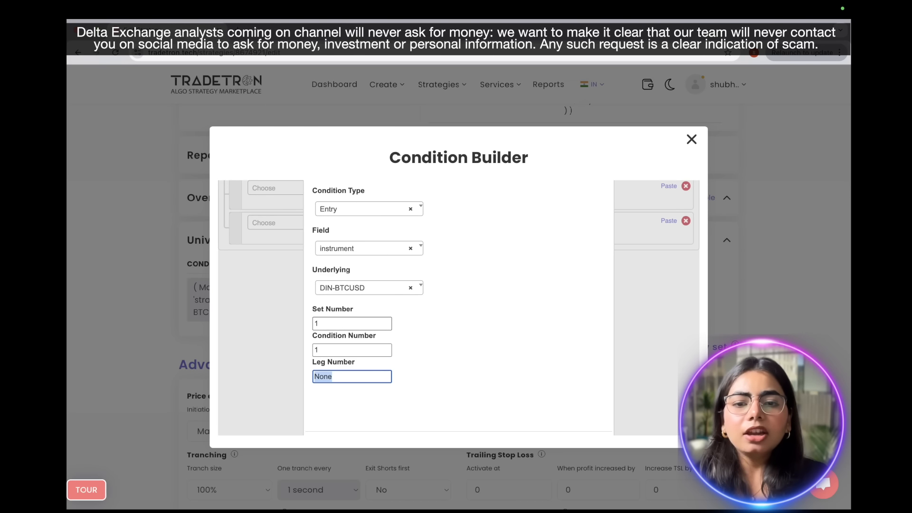
{"action": "key", "text": "BackSpace"}
{"action": "type", "text": "1"}
{"action": "scroll", "coordinate": [426, 342], "scroll_direction": "down", "scroll_amount": 1}
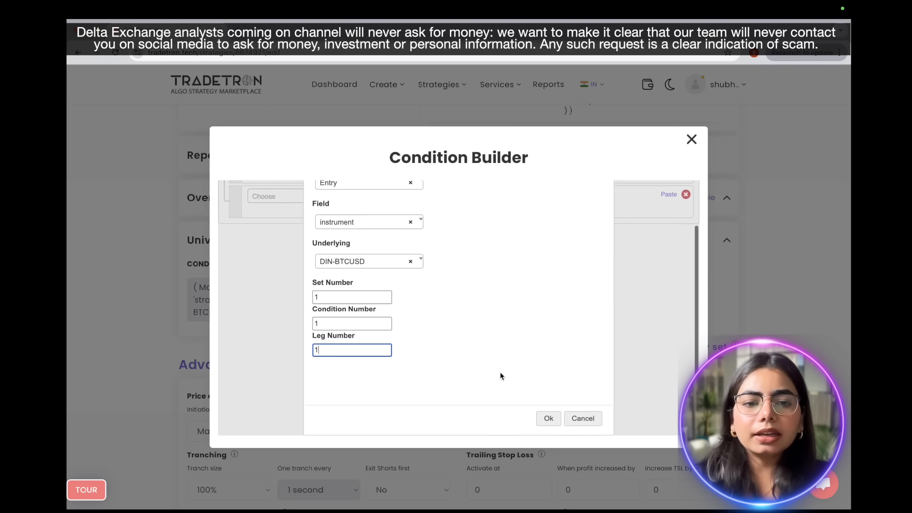
{"action": "left_click", "coordinate": [549, 419]}
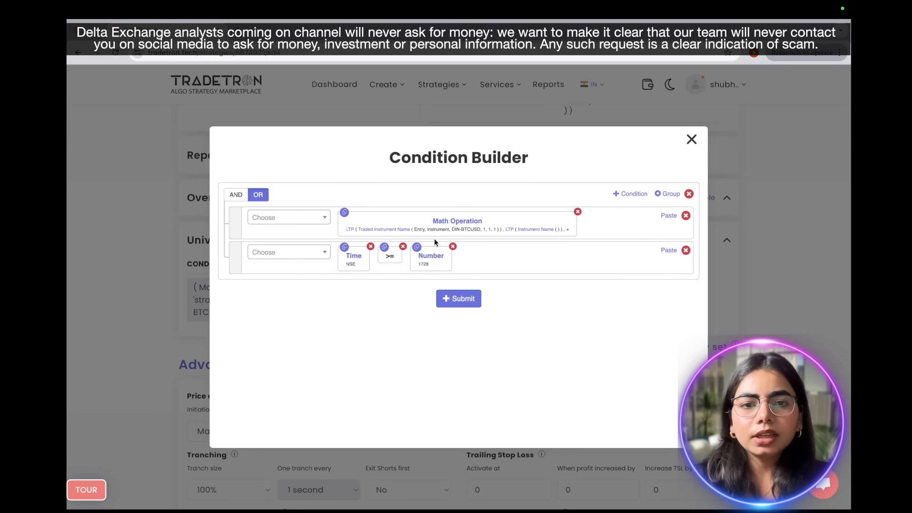
Set the instrument of the Math Operation's second LTP to Traded Instrument Name
{"action": "left_click", "coordinate": [509, 231]}
{"action": "left_click", "coordinate": [439, 263]}
{"action": "type", "text": "trader"}
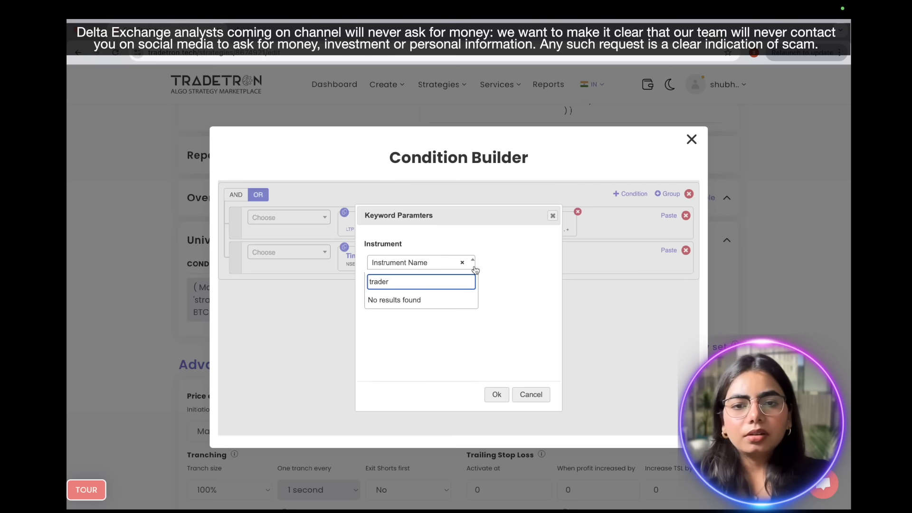
{"action": "key", "text": "BackSpace"}
{"action": "left_click", "coordinate": [457, 304]}
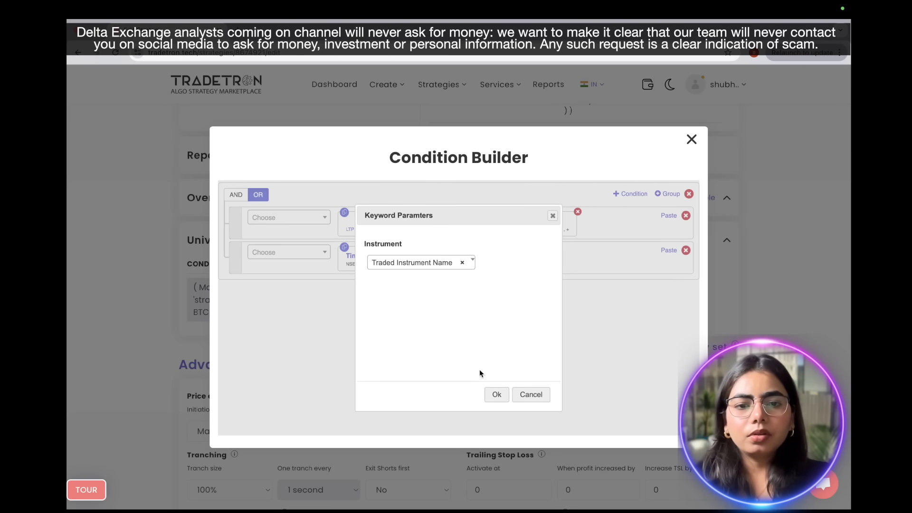
{"action": "left_click", "coordinate": [496, 395]}
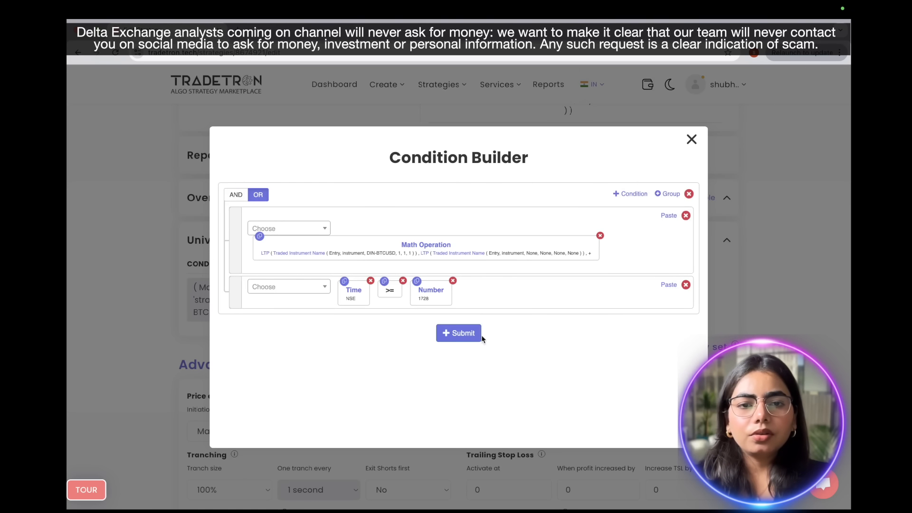
Open the second Traded Instrument Name's parameters and set the underlying to DIN-BTCUSD
{"action": "left_click", "coordinate": [471, 257]}
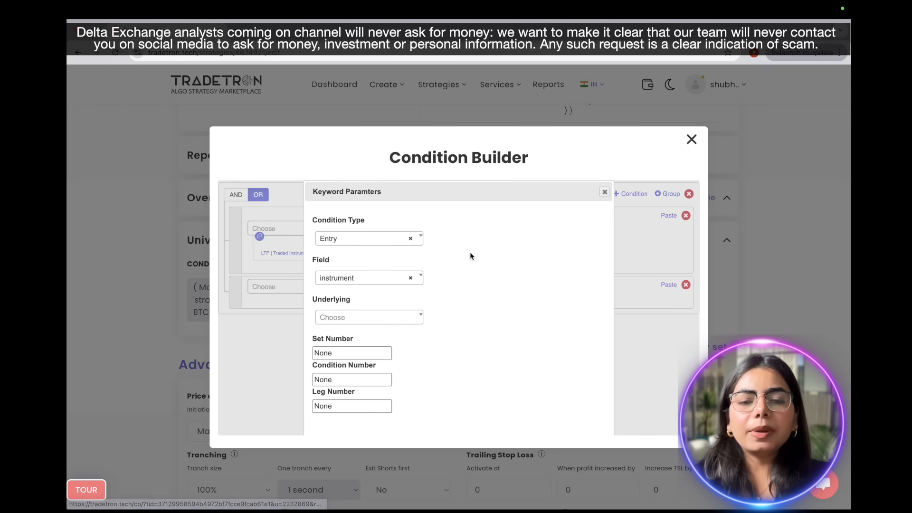
{"action": "left_click", "coordinate": [363, 319]}
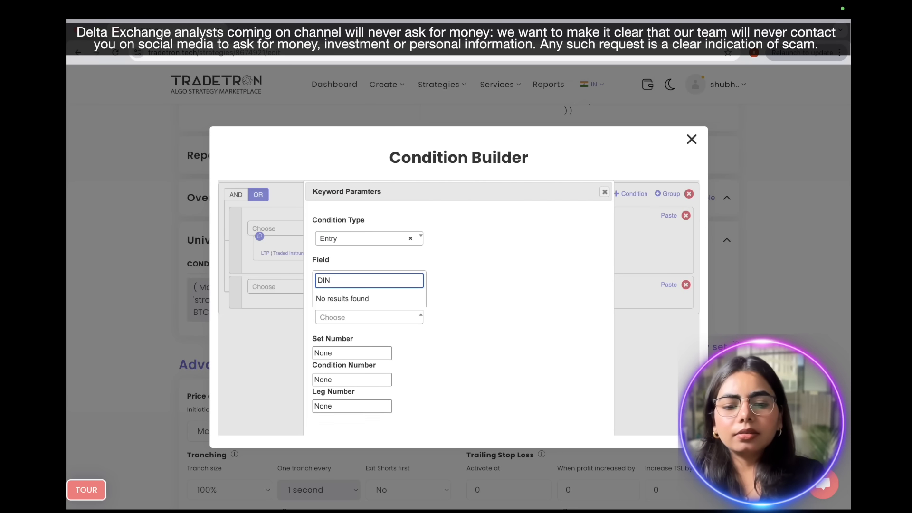
{"action": "type", "text": "BTC"}
{"action": "key", "text": "BackSpace"}
{"action": "key", "text": "BackSpace"}
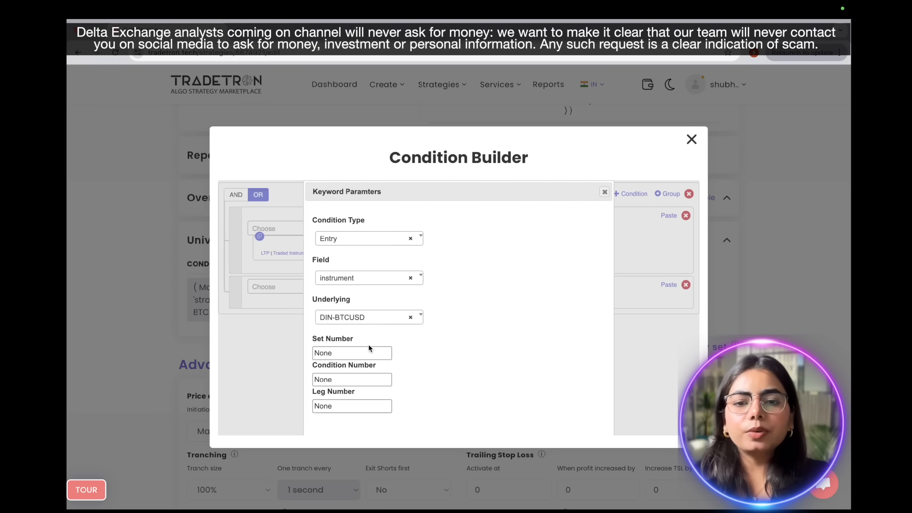
Set the second Traded Instrument Name's set number to 1, condition number to 1 and leg number to 2, and apply the parameters
{"action": "left_click", "coordinate": [368, 352]}
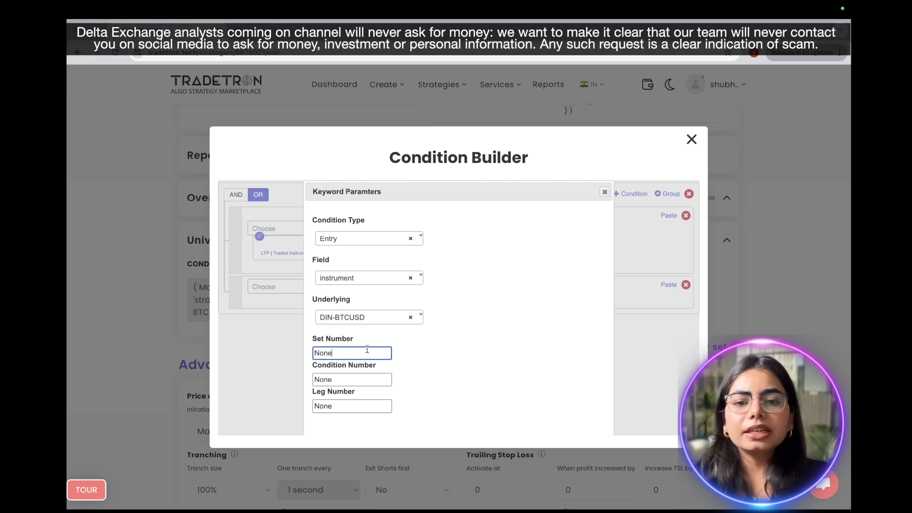
{"action": "double_click", "coordinate": [367, 352]}
{"action": "type", "text": "1"}
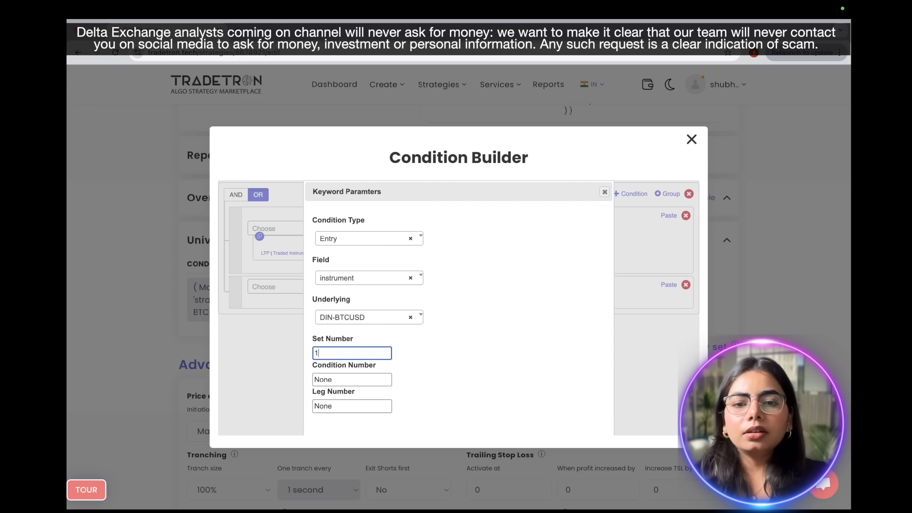
{"action": "left_click", "coordinate": [324, 381]}
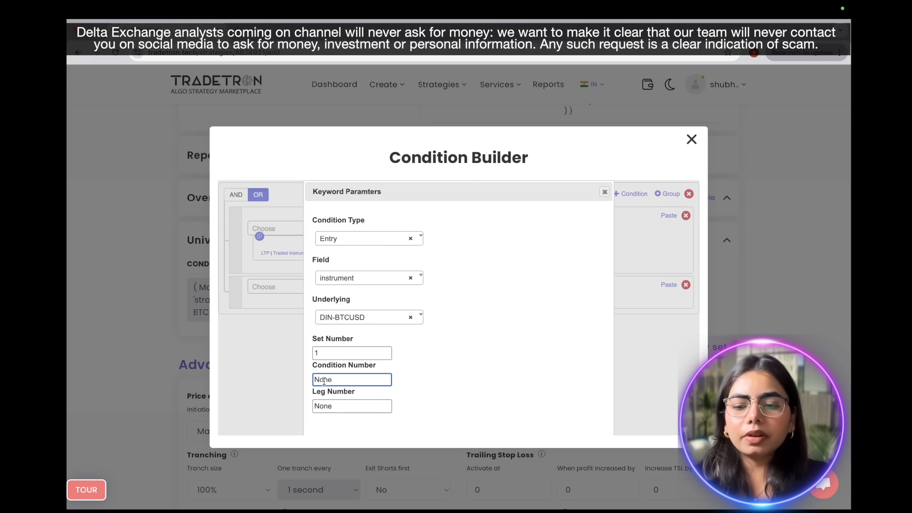
{"action": "double_click", "coordinate": [324, 381]}
{"action": "type", "text": "1"}
{"action": "key", "text": "Tab"}
{"action": "type", "text": "2"}
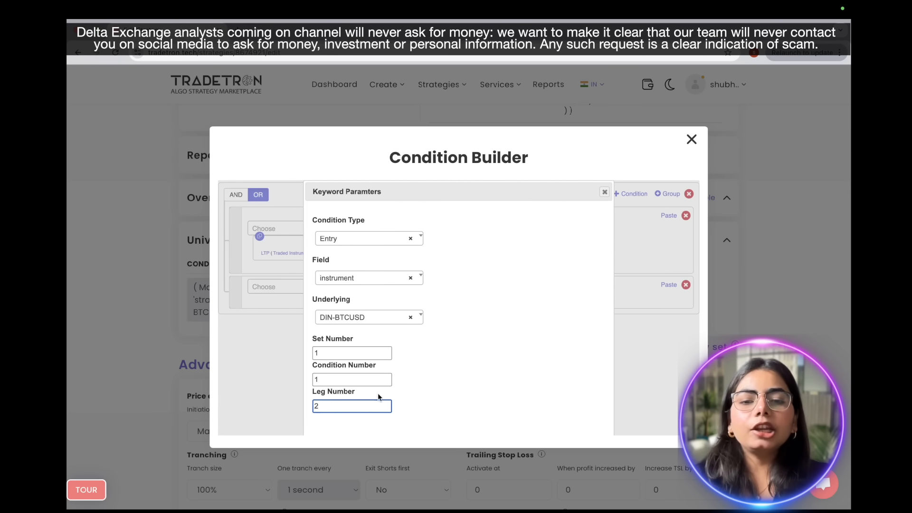
{"action": "scroll", "coordinate": [379, 397], "scroll_direction": "down", "scroll_amount": 2}
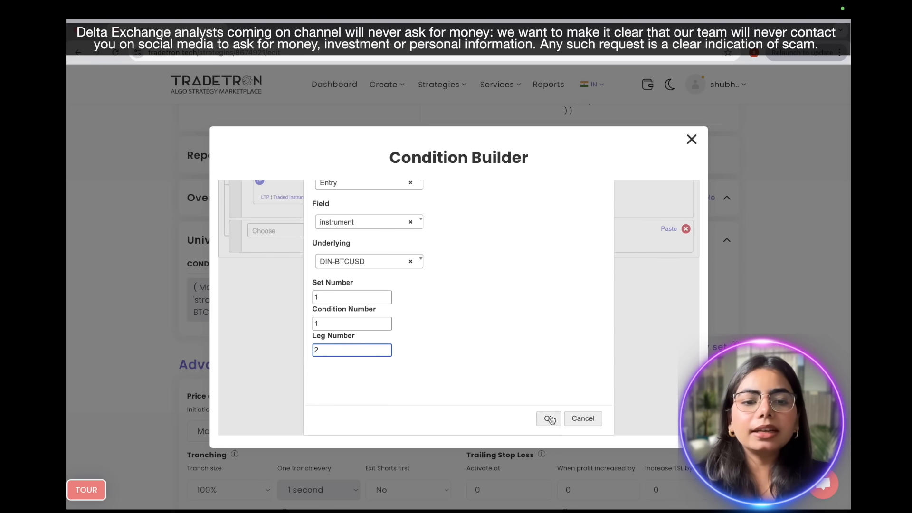
{"action": "left_click", "coordinate": [550, 419]}
Configure the second Math Operation, after the > operator, with Traded Instrument as both numbers and the + operator
{"action": "left_click", "coordinate": [423, 240]}
{"action": "left_click", "coordinate": [423, 240]}
{"action": "type", "text": "Trade"}
{"action": "left_click", "coordinate": [420, 280]}
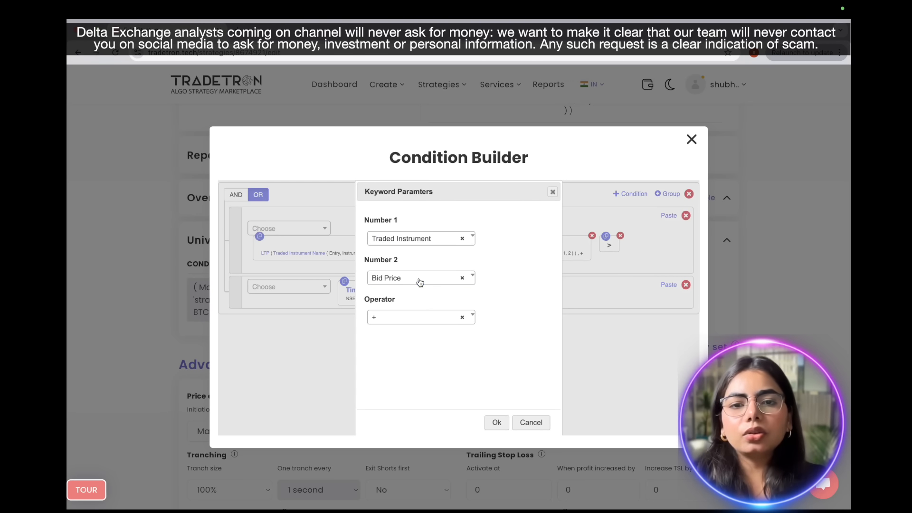
{"action": "left_click", "coordinate": [420, 281]}
{"action": "type", "text": "Trade"}
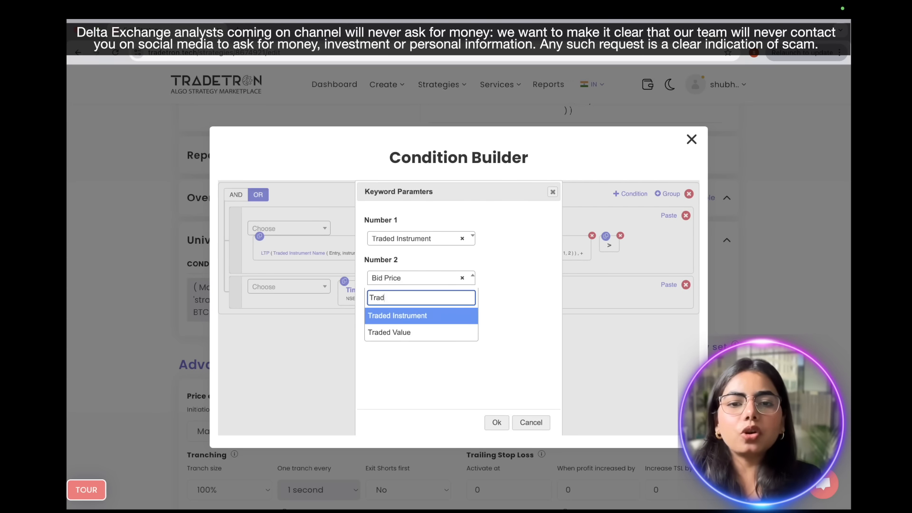
{"action": "left_click", "coordinate": [425, 316]}
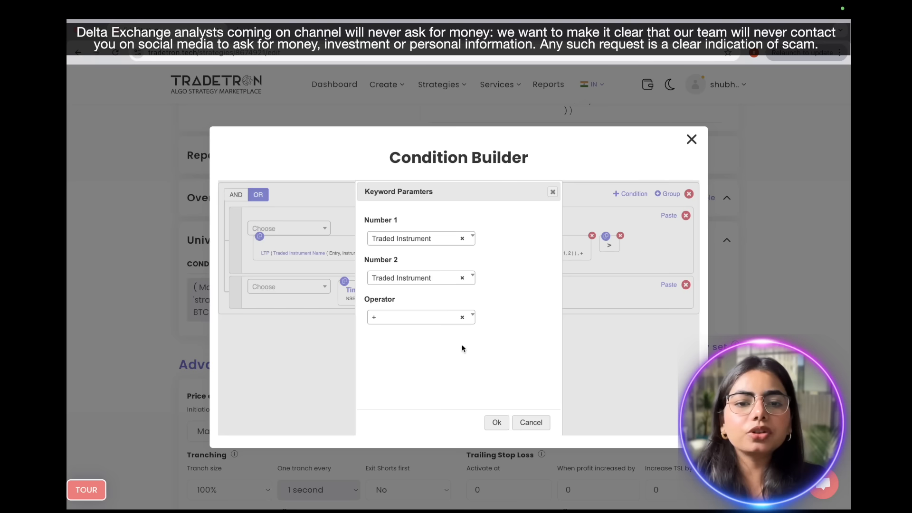
{"action": "left_click", "coordinate": [496, 424]}
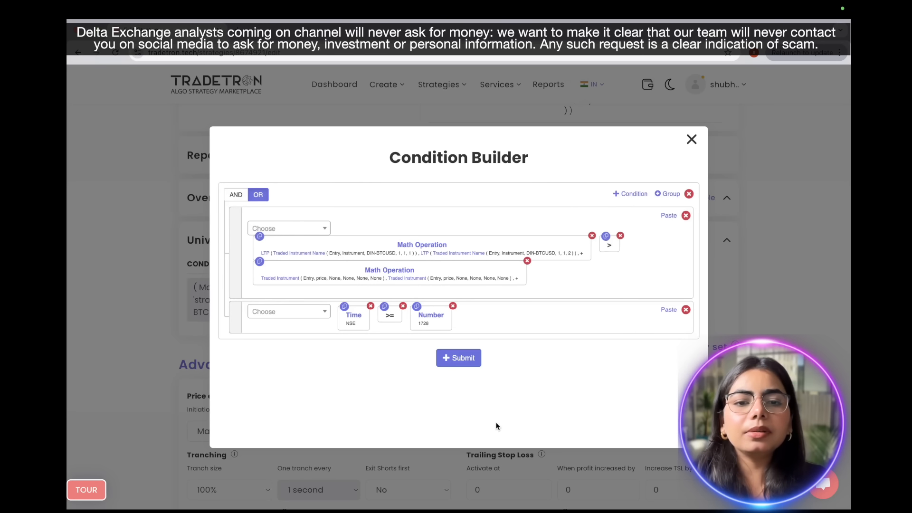
Set both Traded Instruments in the second Math Operation to Entry, price, DIN-BTCUSD, set 1, condition 1, with leg 1 and leg 2 respectively
{"action": "left_click", "coordinate": [283, 279]}
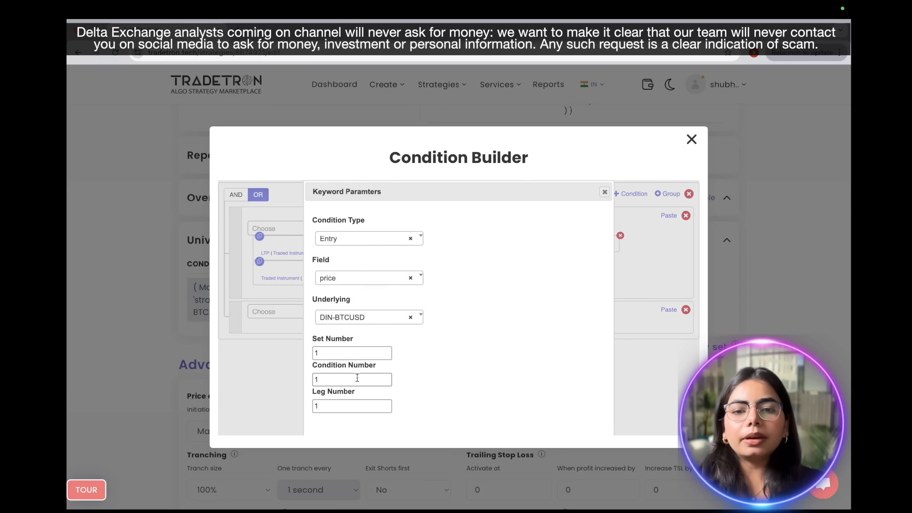
{"action": "scroll", "coordinate": [596, 206], "scroll_direction": "down", "scroll_amount": 2}
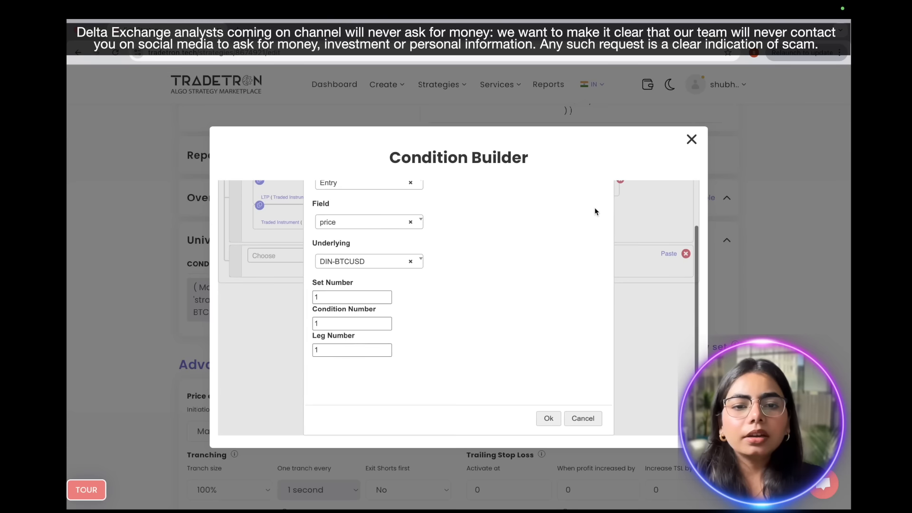
{"action": "left_click", "coordinate": [548, 419]}
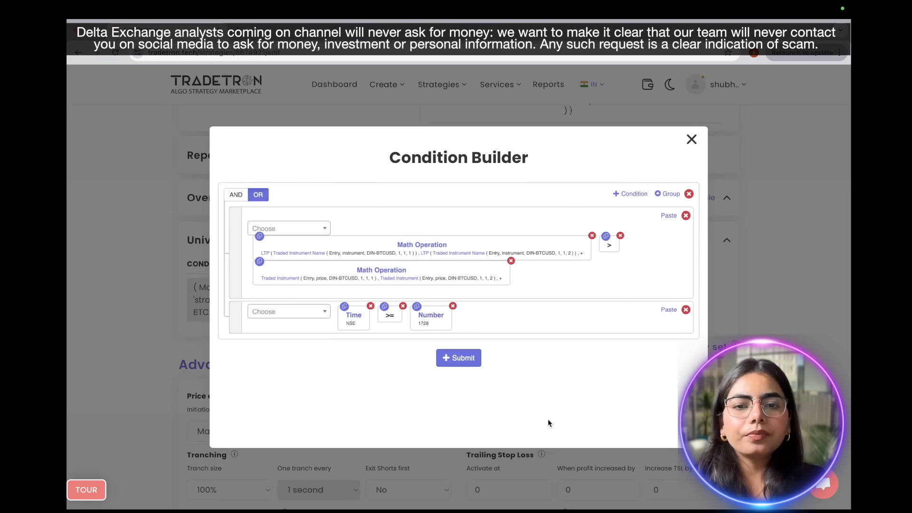
{"action": "left_click", "coordinate": [409, 280]}
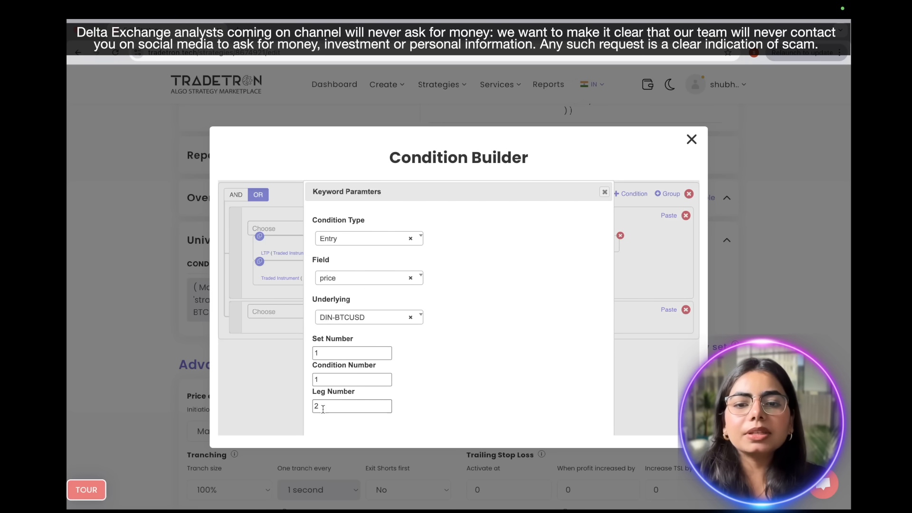
{"action": "scroll", "coordinate": [430, 380], "scroll_direction": "down", "scroll_amount": 2}
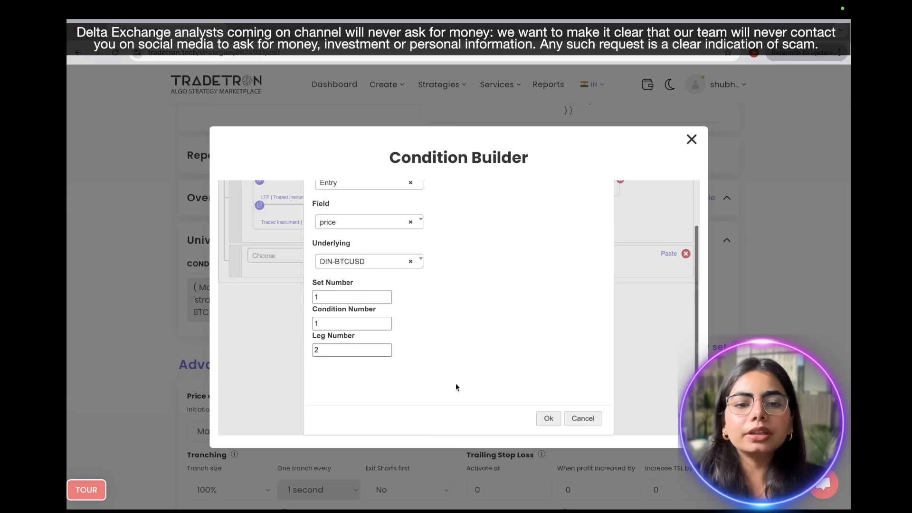
{"action": "left_click", "coordinate": [549, 418]}
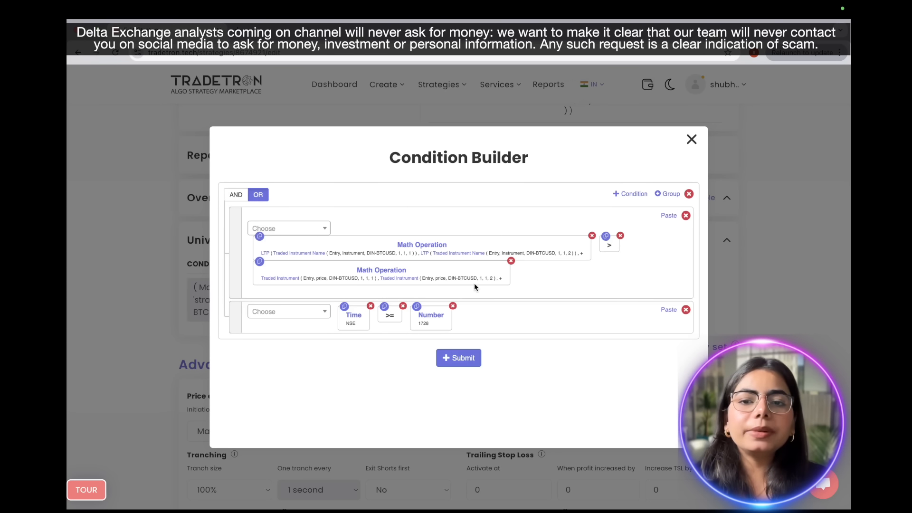
Append the * operator and a Number with value 3 after the second Math Operation in the first exit condition
{"action": "left_click", "coordinate": [307, 230]}
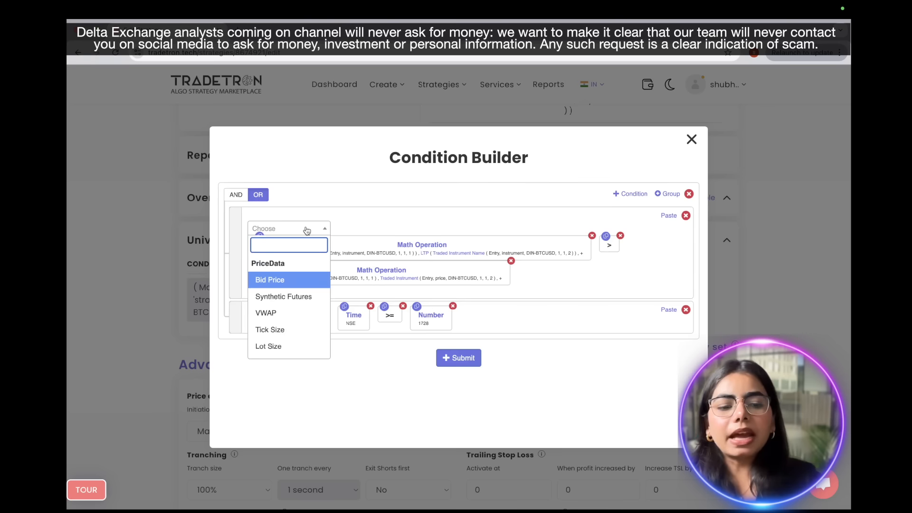
{"action": "type", "text": "*"}
{"action": "left_click", "coordinate": [293, 280]}
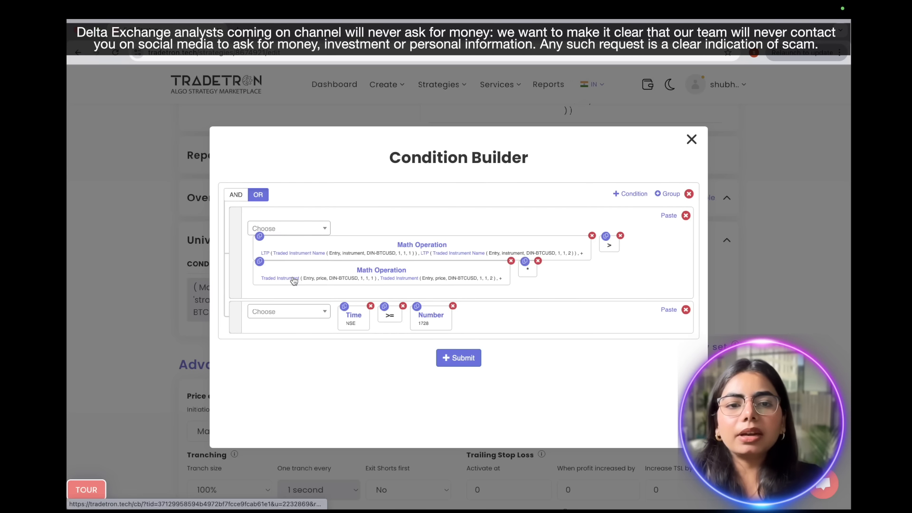
{"action": "left_click", "coordinate": [291, 227]}
{"action": "type", "text": "N"}
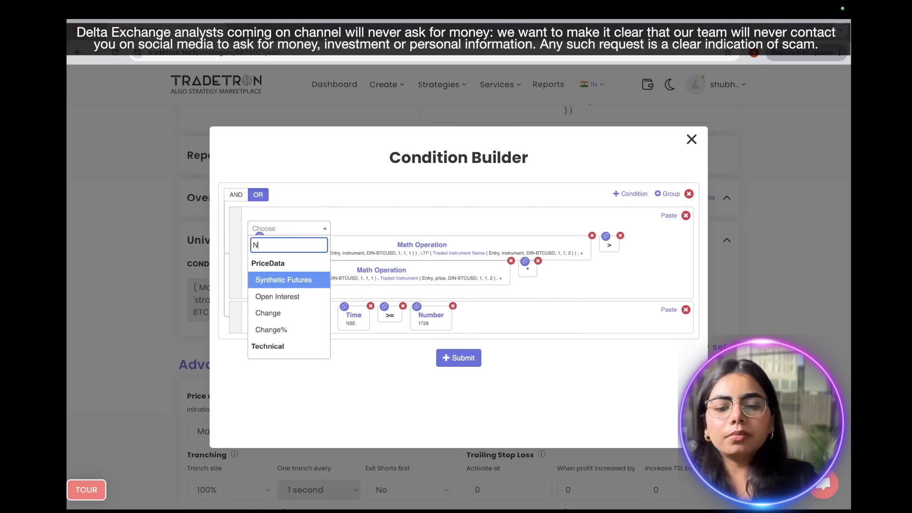
{"action": "type", "text": "umber"}
{"action": "left_click", "coordinate": [278, 339]}
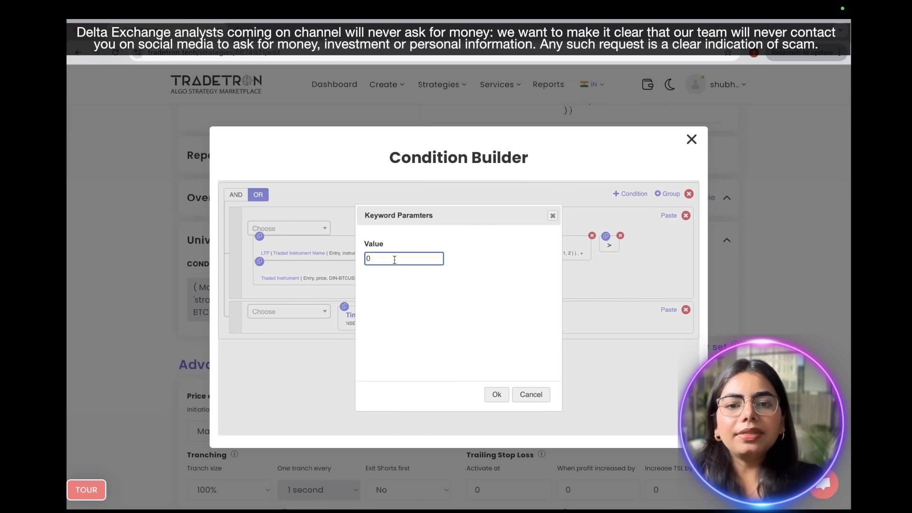
{"action": "key", "text": "BackSpace"}
{"action": "type", "text": "3"}
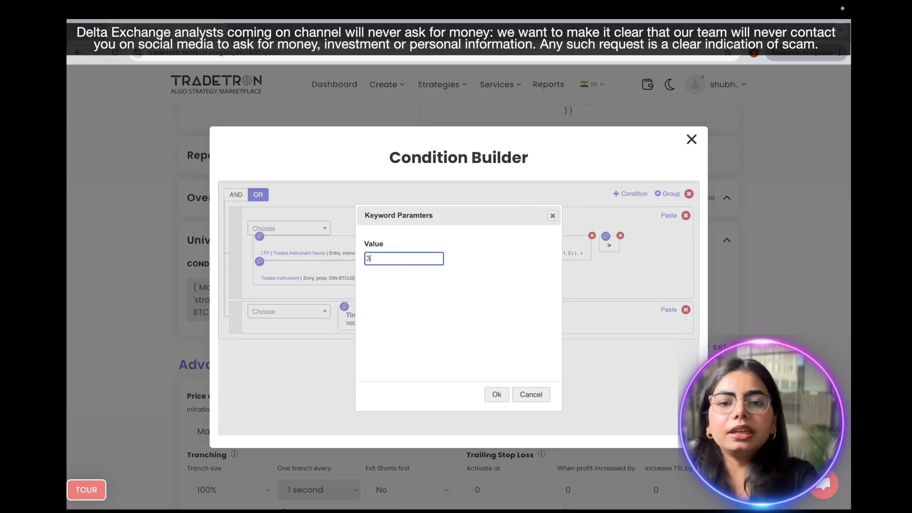
{"action": "left_click", "coordinate": [497, 394]}
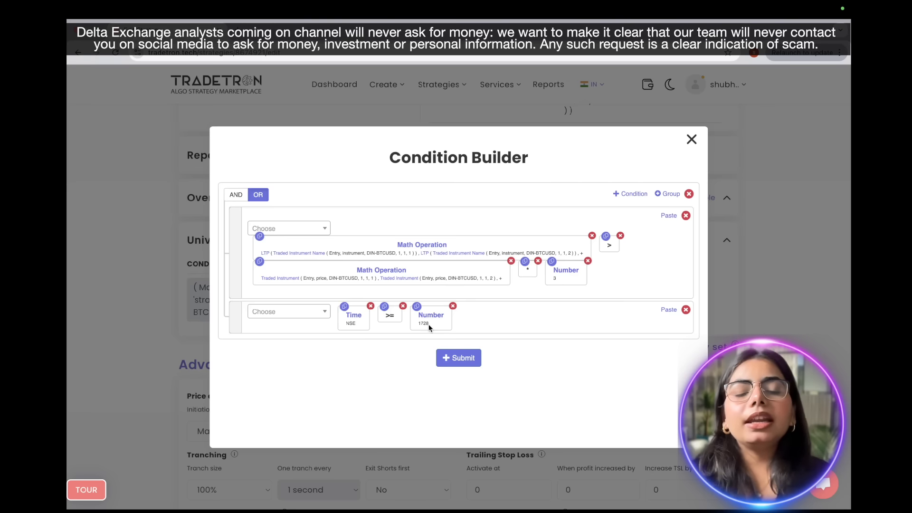
Submit the Universal Exit conditions and close the Condition Builder
{"action": "left_click", "coordinate": [451, 362]}
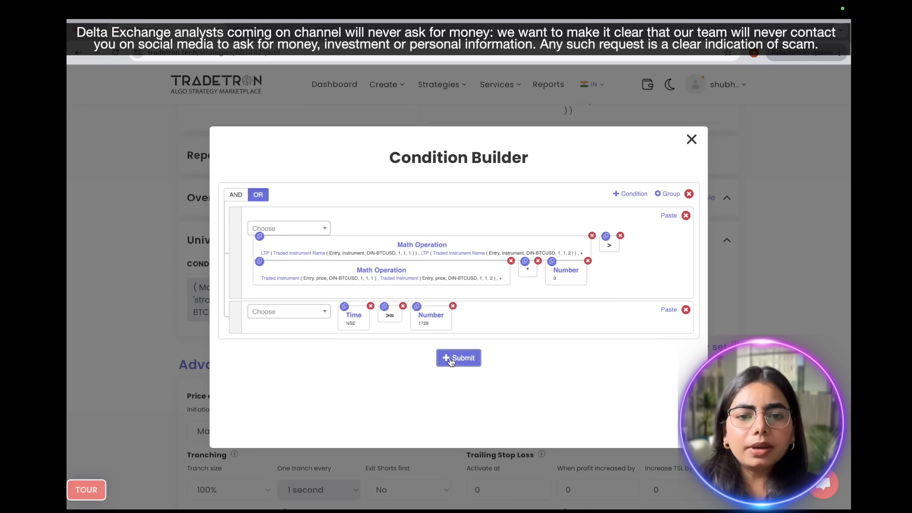
{"action": "left_click", "coordinate": [692, 141]}
Review the strategy's Advanced Settings and the interval options for Reactivate on exit after
{"action": "scroll", "coordinate": [474, 367], "scroll_direction": "down", "scroll_amount": 2}
{"action": "scroll", "coordinate": [475, 371], "scroll_direction": "down", "scroll_amount": 4}
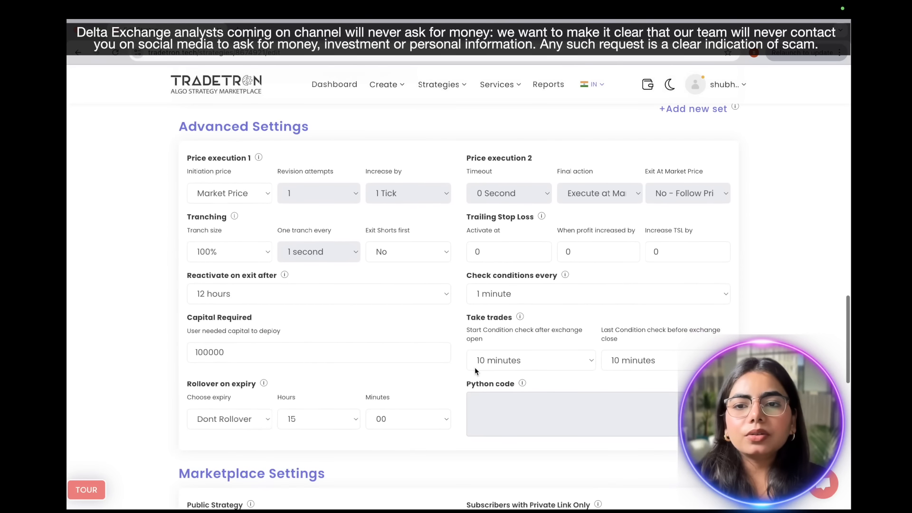
{"action": "scroll", "coordinate": [475, 369], "scroll_direction": "down", "scroll_amount": 1}
{"action": "scroll", "coordinate": [475, 369], "scroll_direction": "up", "scroll_amount": 1}
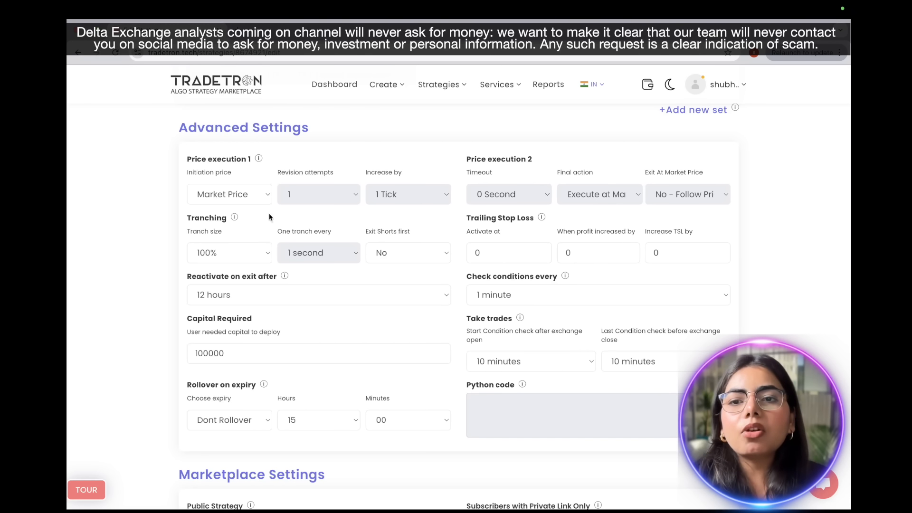
{"action": "left_click", "coordinate": [295, 300]}
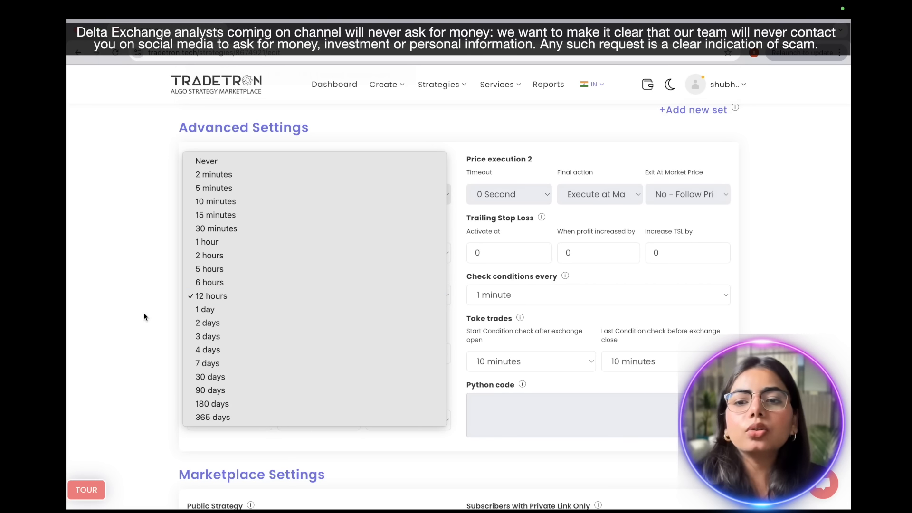
{"action": "left_click", "coordinate": [261, 291]}
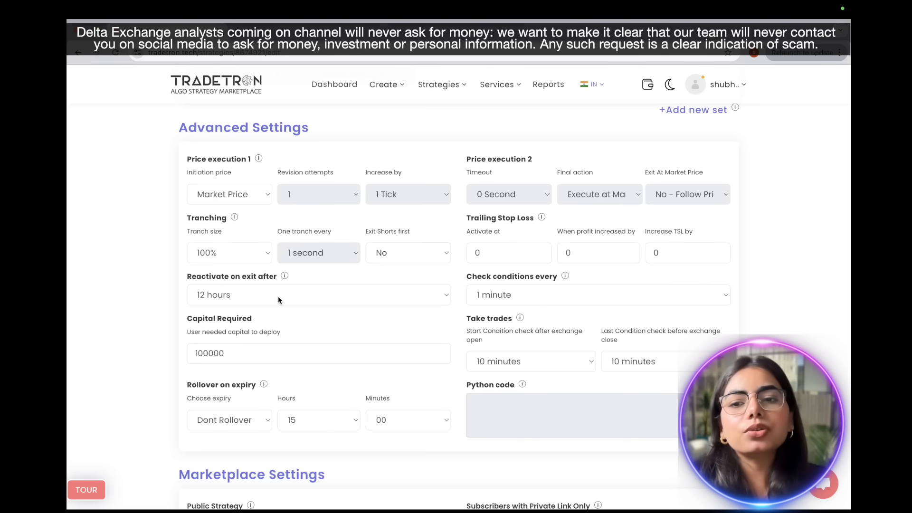
Try Never for Reactivate on exit after and return the setting to 12 hours
{"action": "left_click", "coordinate": [279, 296]}
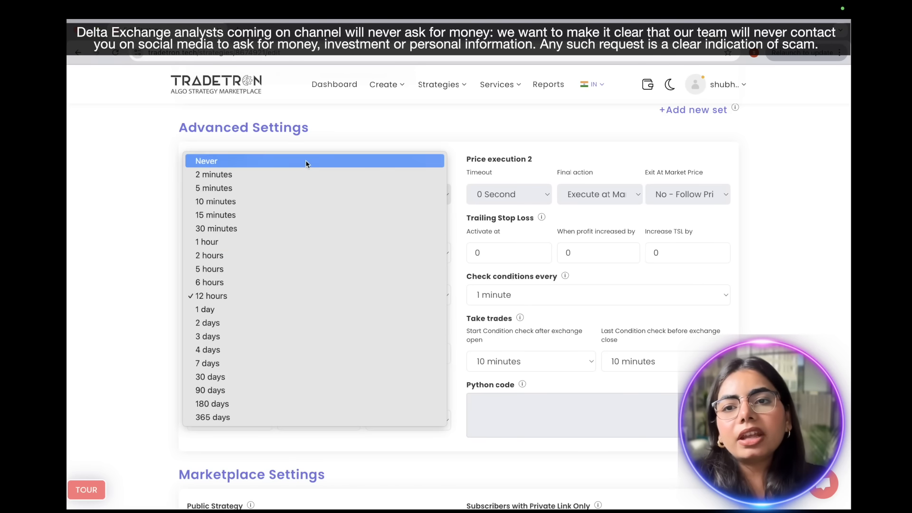
{"action": "left_click", "coordinate": [306, 160]}
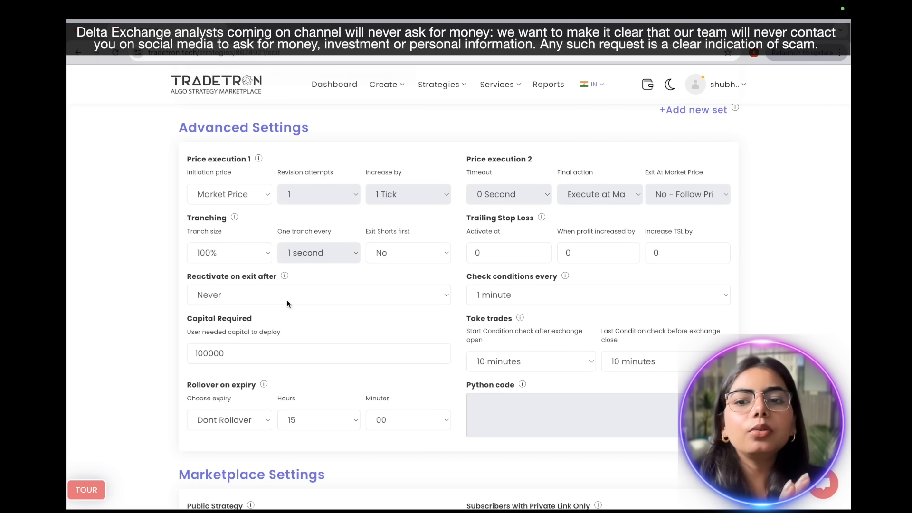
{"action": "left_click", "coordinate": [287, 303]}
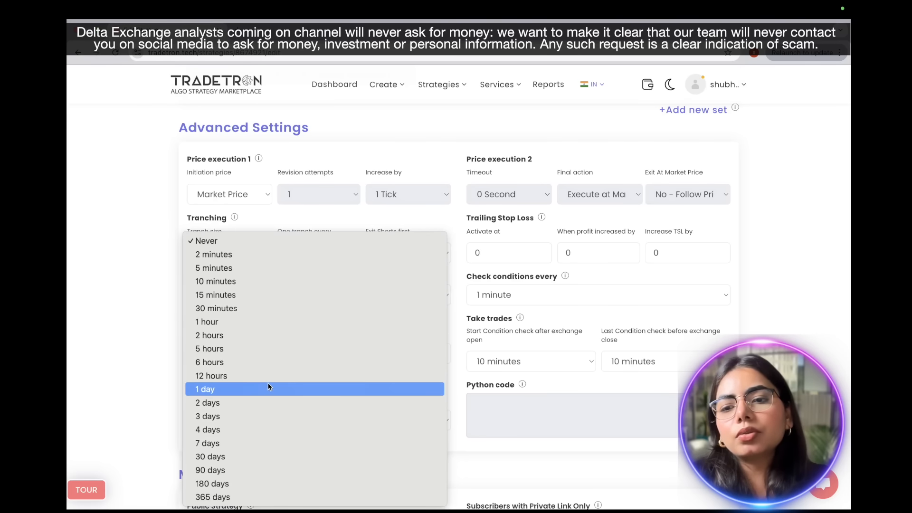
{"action": "left_click", "coordinate": [266, 374]}
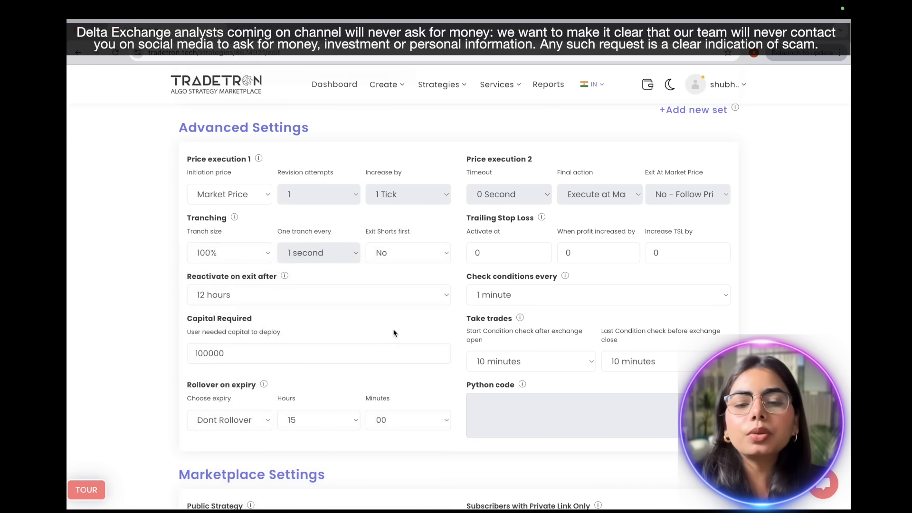
Save the Bitcoin 4PM Strangle strategy and open its deployment settings
{"action": "scroll", "coordinate": [370, 287], "scroll_direction": "down", "scroll_amount": 7}
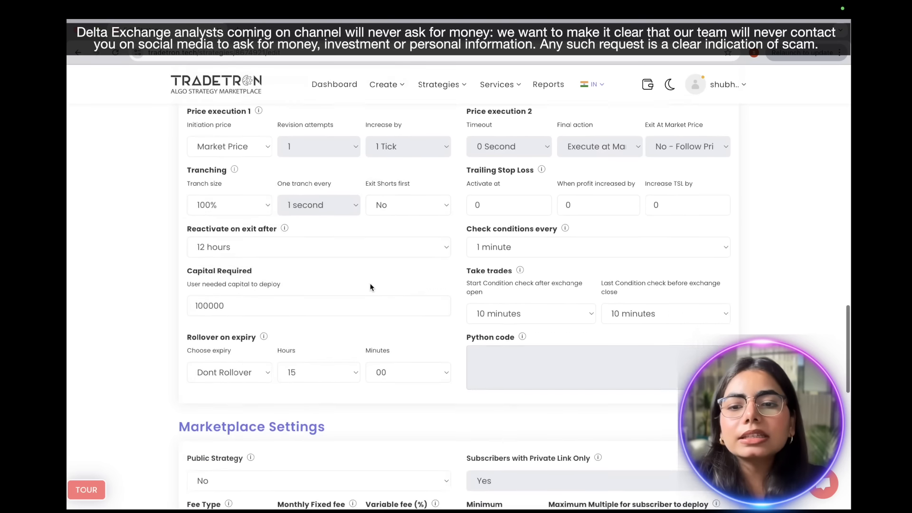
{"action": "scroll", "coordinate": [373, 285], "scroll_direction": "down", "scroll_amount": 3}
{"action": "left_click", "coordinate": [480, 271]}
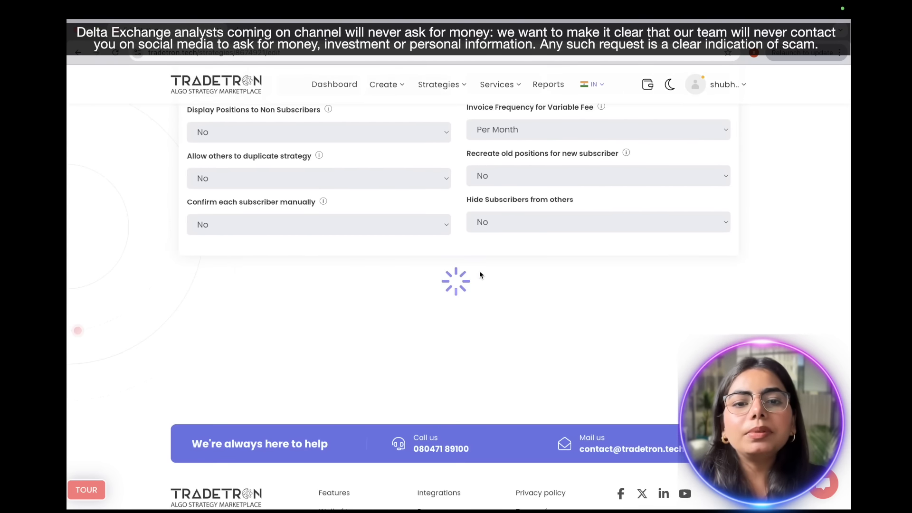
{"action": "left_click", "coordinate": [416, 358]}
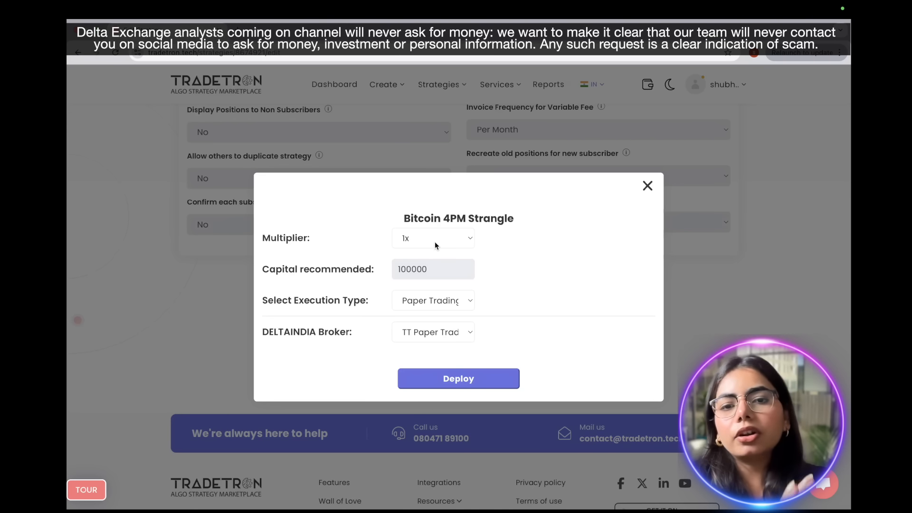
Try a 2x multiplier for the deployment and return it to 1x
{"action": "left_click", "coordinate": [435, 241]}
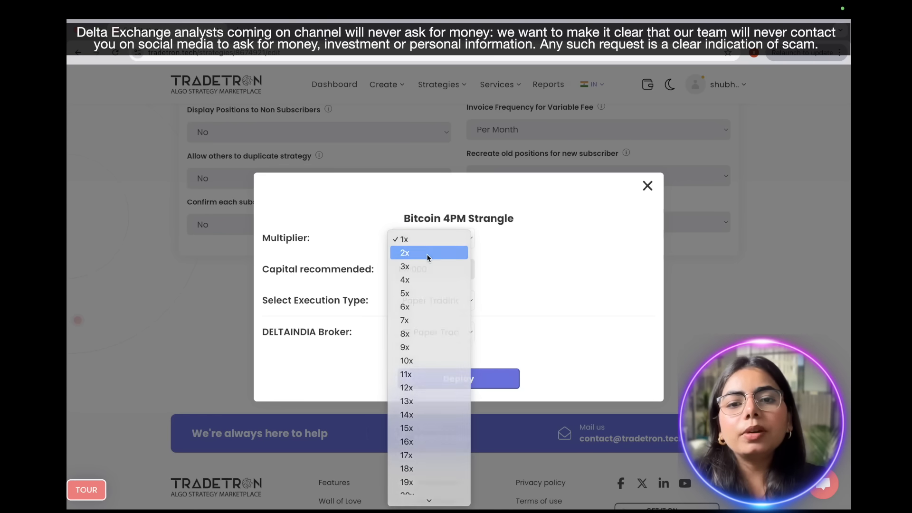
{"action": "left_click", "coordinate": [426, 253]}
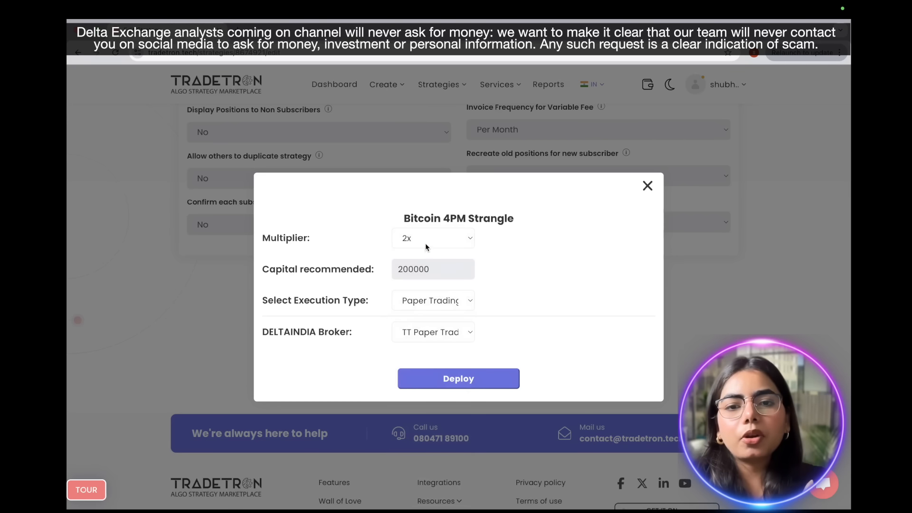
{"action": "left_click", "coordinate": [426, 242]}
{"action": "left_click", "coordinate": [418, 227]}
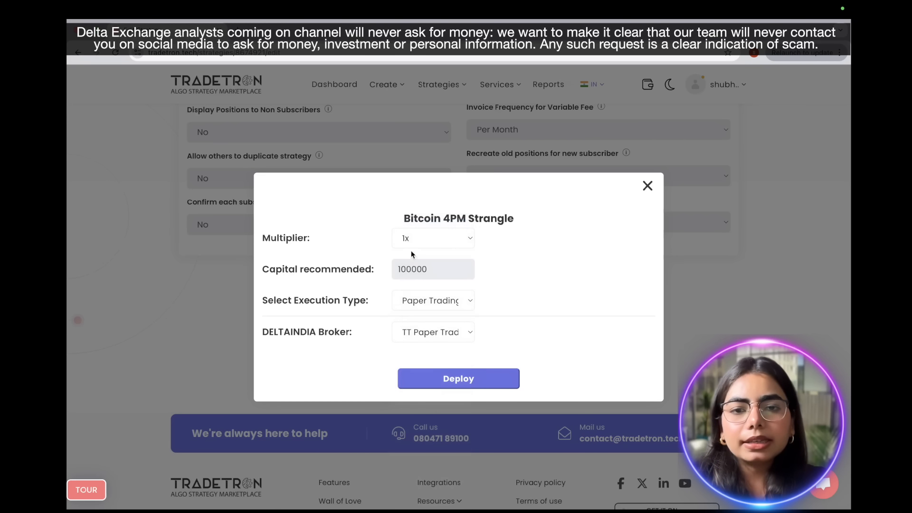
Deploy the strategy with execution type Live Offline and Delta Exchange India as the DELTAINDIA broker, and acknowledge the confirmation
{"action": "left_click", "coordinate": [407, 304]}
{"action": "left_click", "coordinate": [413, 314]}
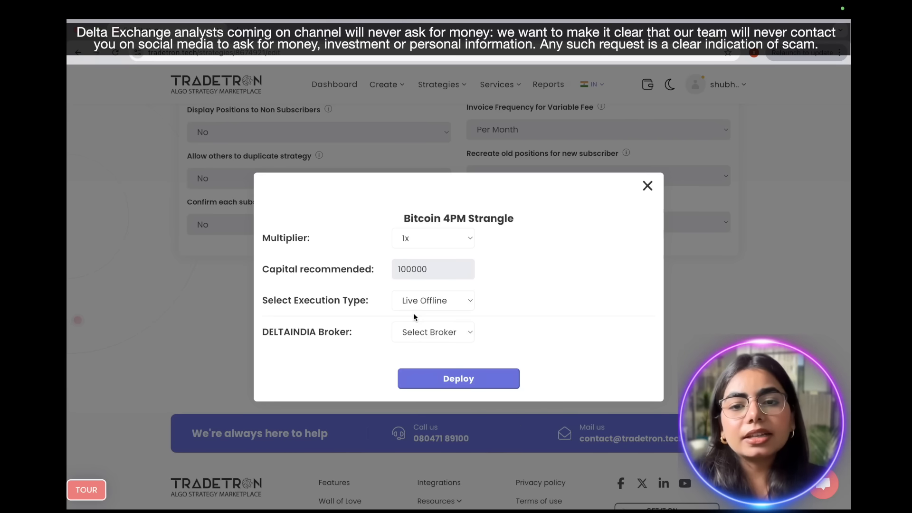
{"action": "left_click", "coordinate": [428, 333]}
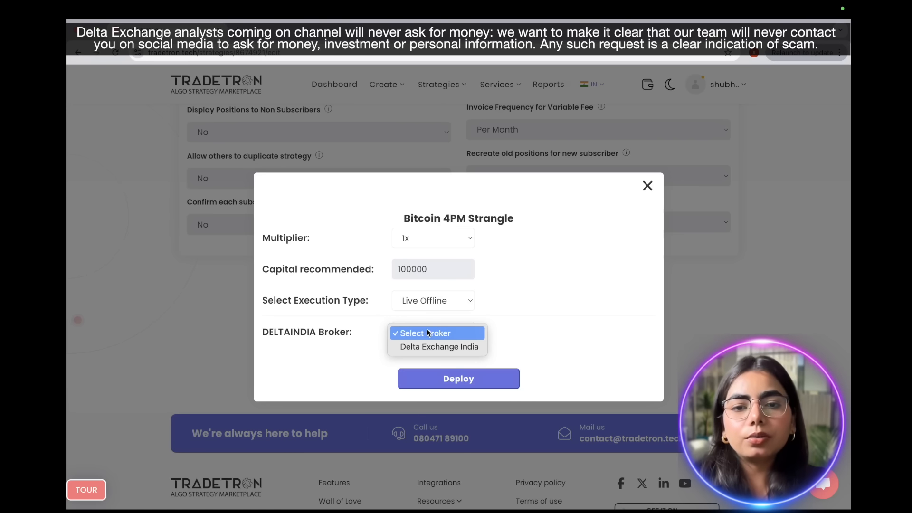
{"action": "left_click", "coordinate": [434, 347]}
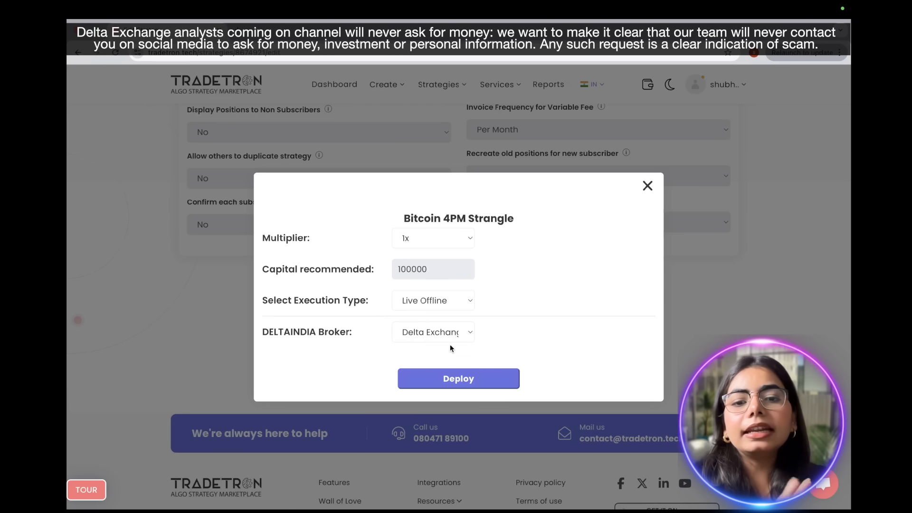
{"action": "left_click", "coordinate": [471, 378]}
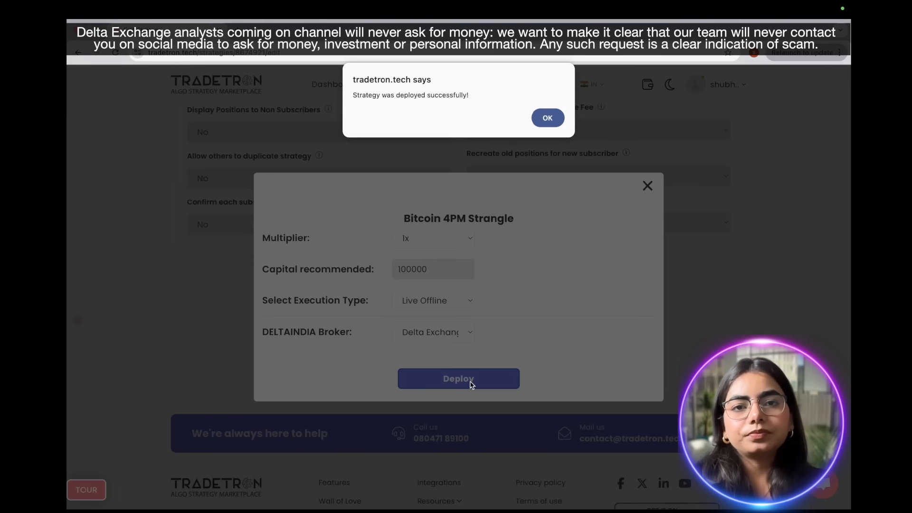
{"action": "left_click", "coordinate": [547, 120]}
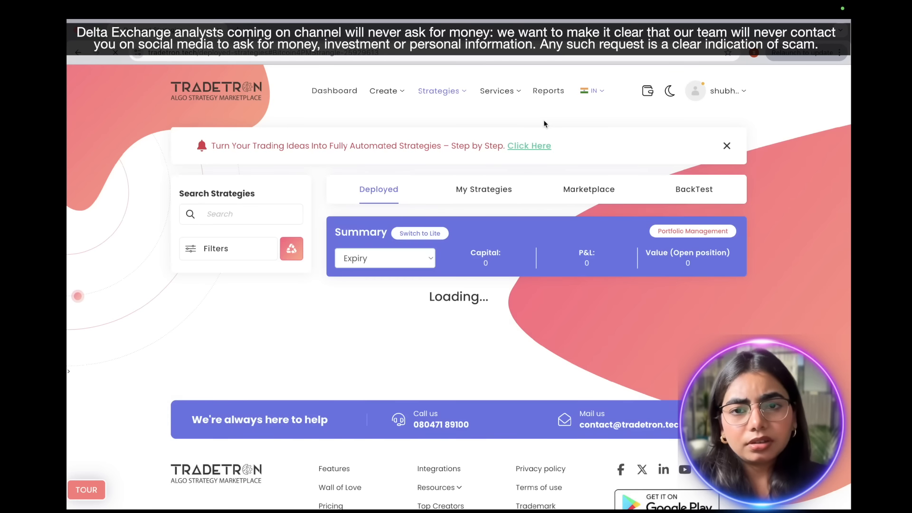
Review the Bitcoin 4PM Strangle deployments and their option positions among the deployed strategies
{"action": "scroll", "coordinate": [546, 390], "scroll_direction": "down", "scroll_amount": 1}
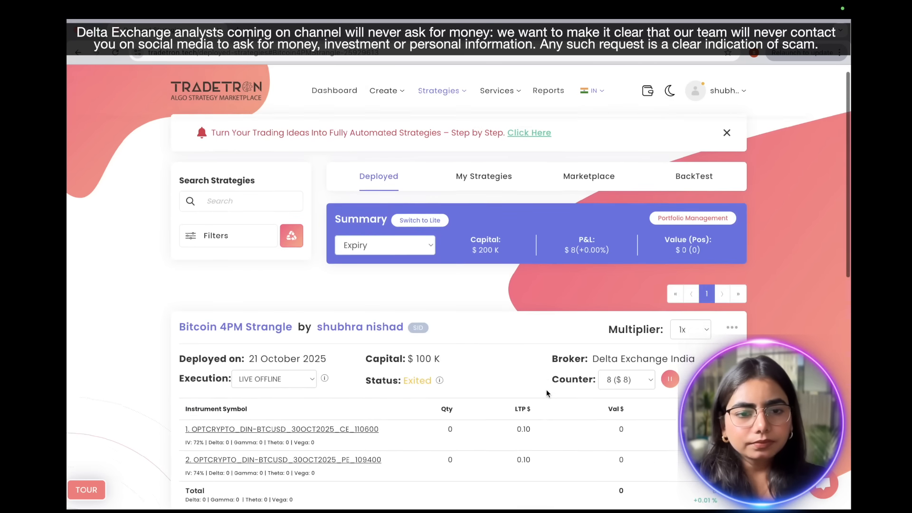
{"action": "scroll", "coordinate": [547, 389], "scroll_direction": "down", "scroll_amount": 2}
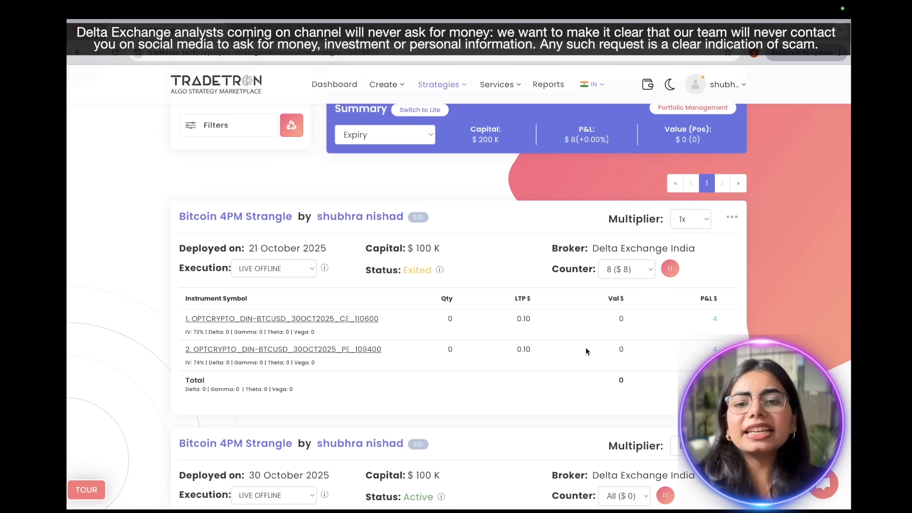
{"action": "scroll", "coordinate": [568, 358], "scroll_direction": "up", "scroll_amount": 1}
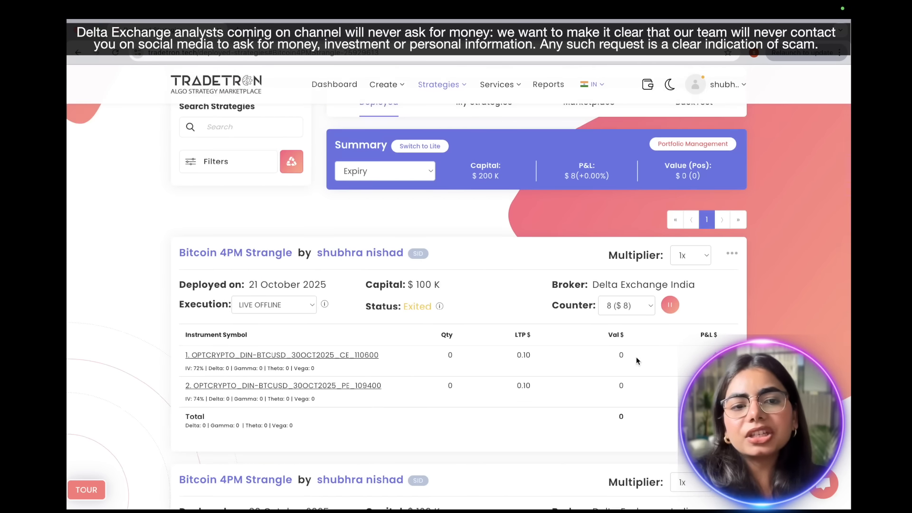